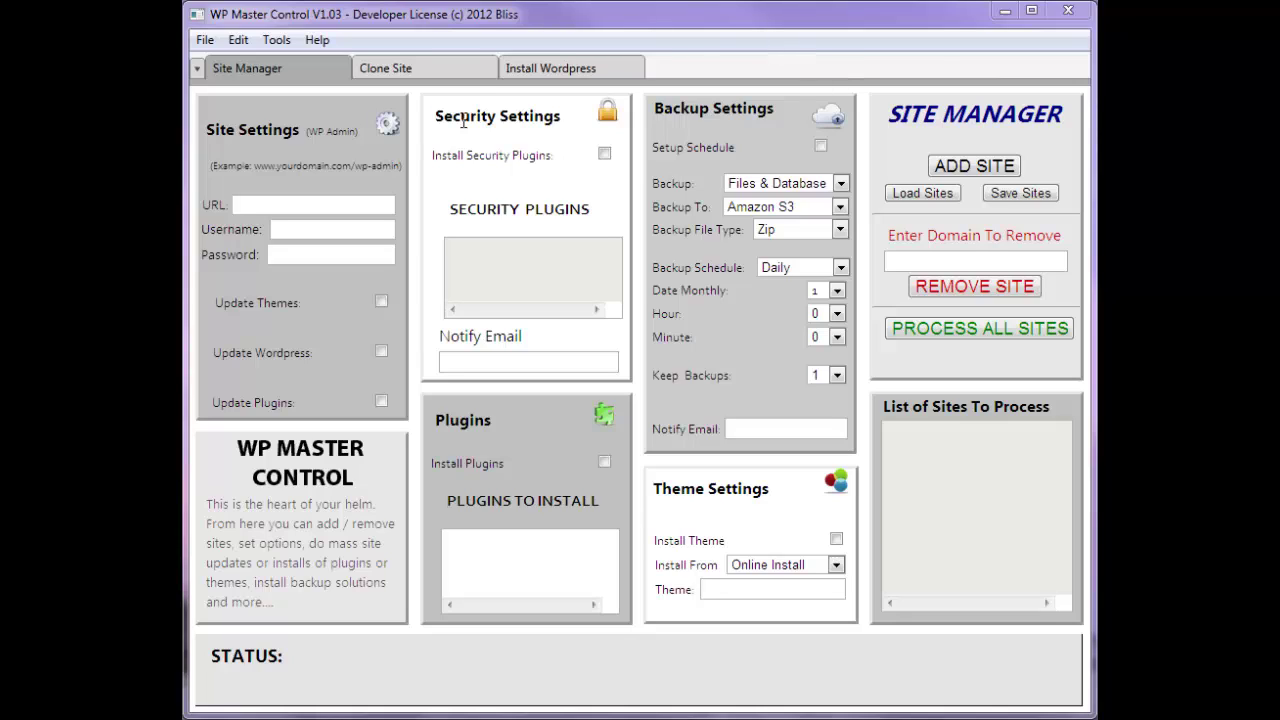
Enter prstomper.com/wp-admin as the URL with the admin username and password, and enable WordPress updates.
click(271, 207)
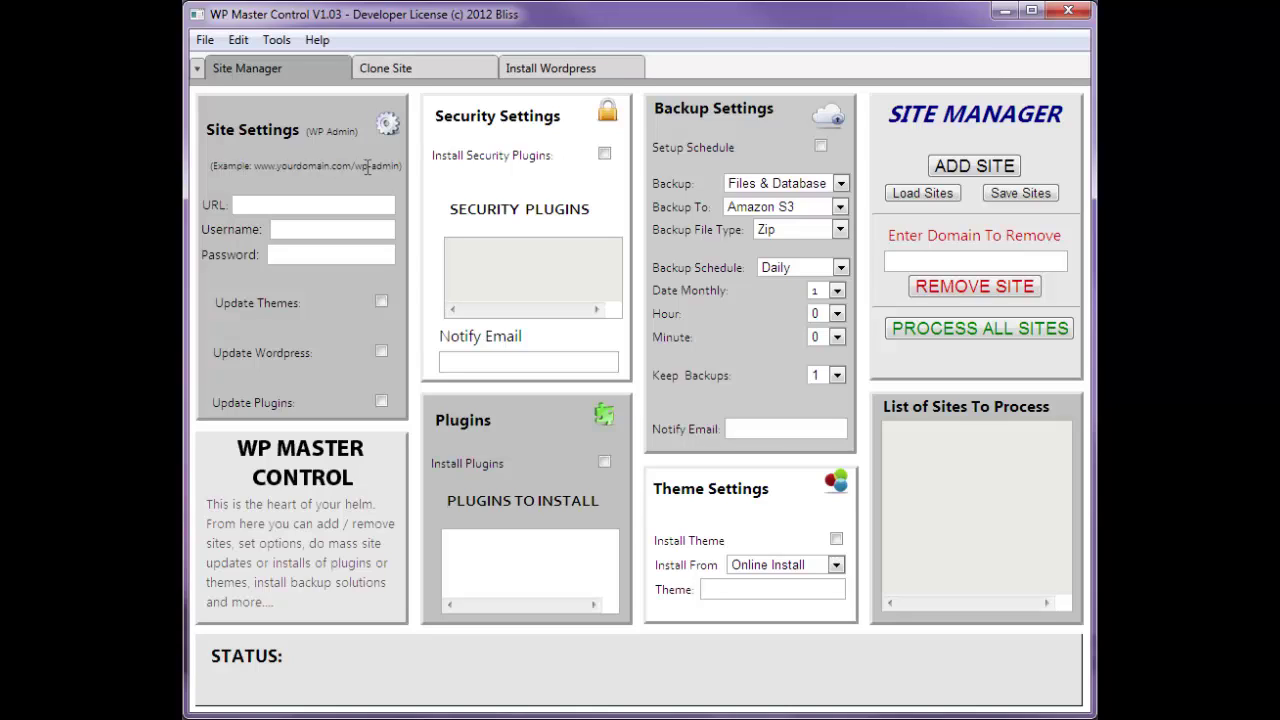
click(335, 204)
text(prstomper.com)
text(/)
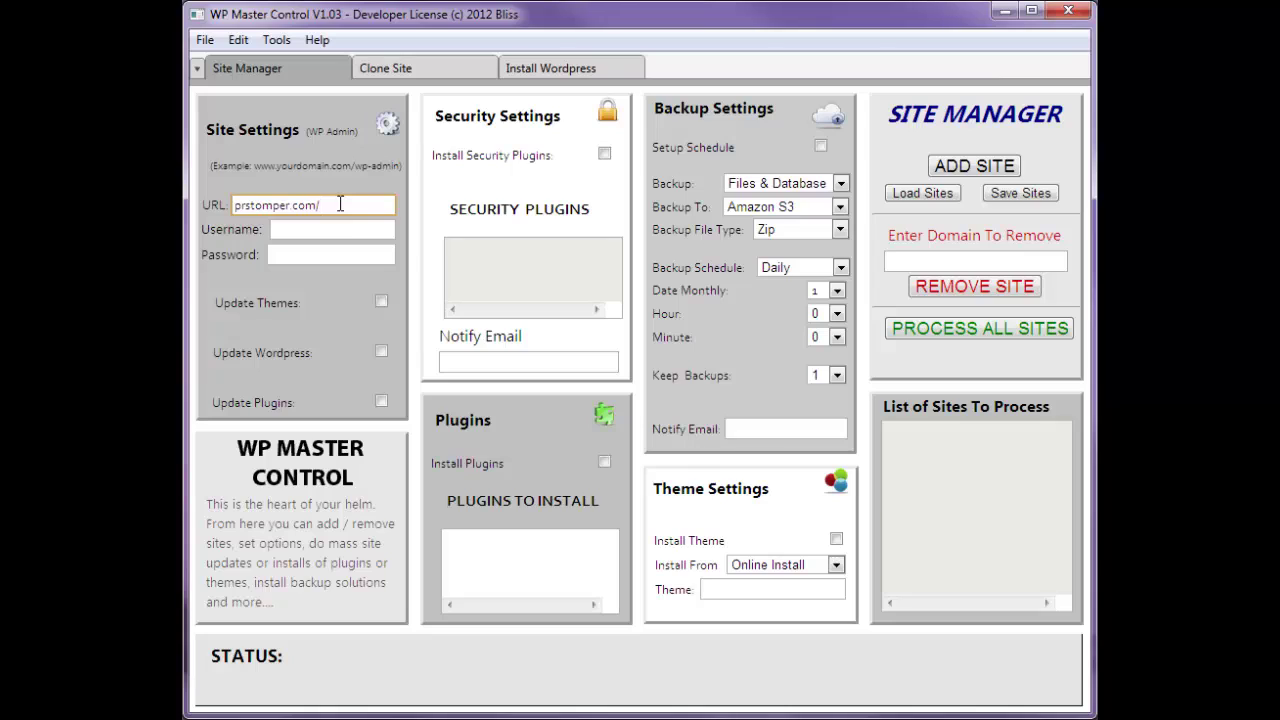
text(wp-admin)
click(330, 232)
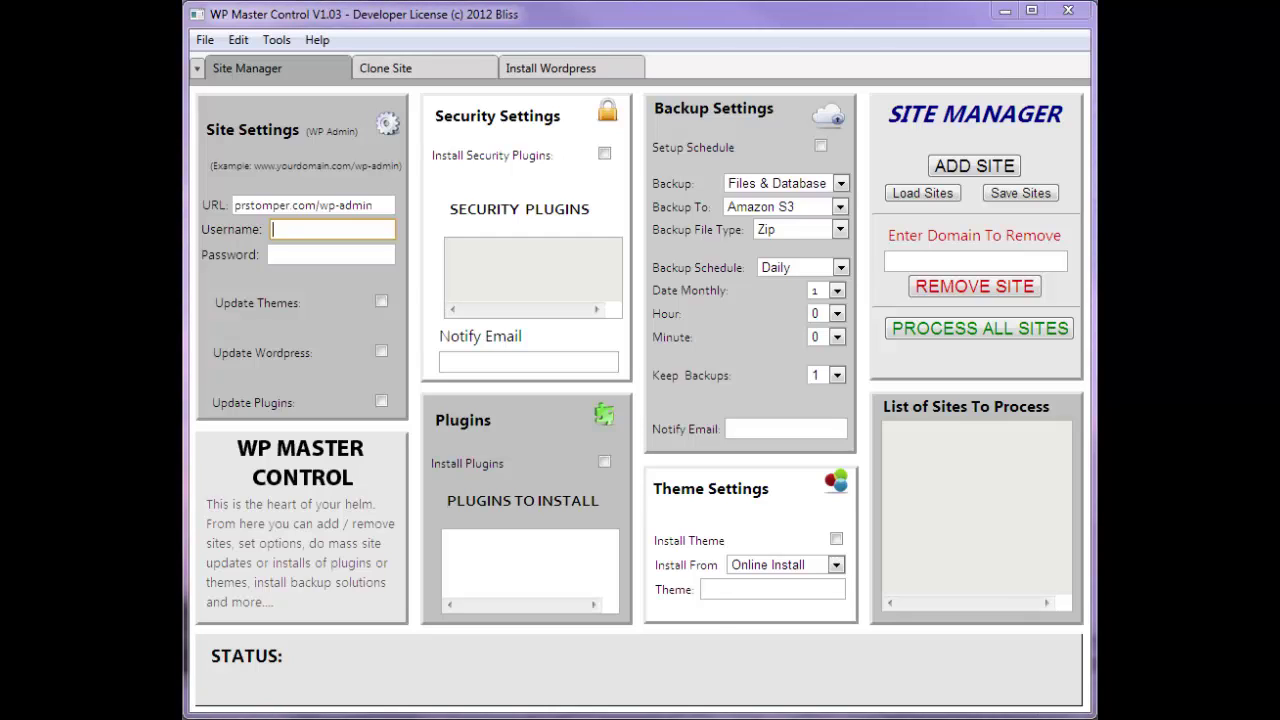
text(stomperadmin)
click(345, 254)
key(ctrl+v)
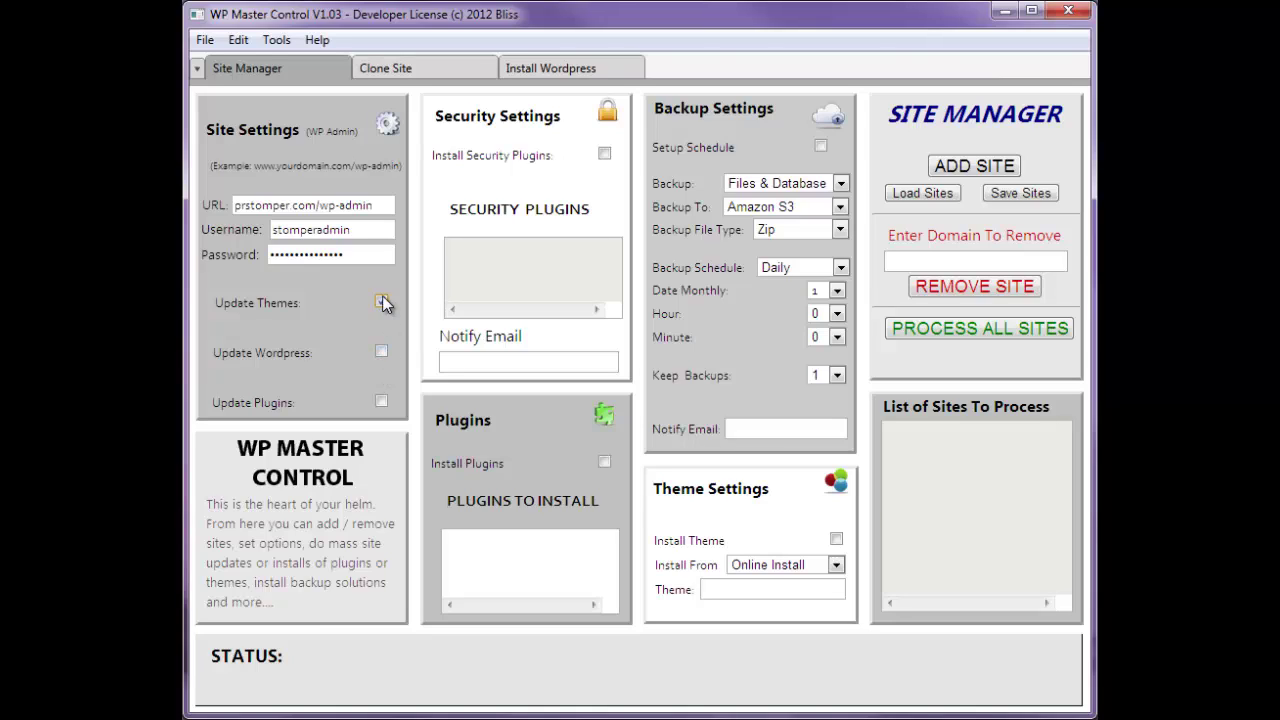
click(381, 352)
Tick Install Security Plugins, leaving the notify email blank, then tick Install Plugins and select the Plugins To Install box.
click(605, 155)
click(538, 362)
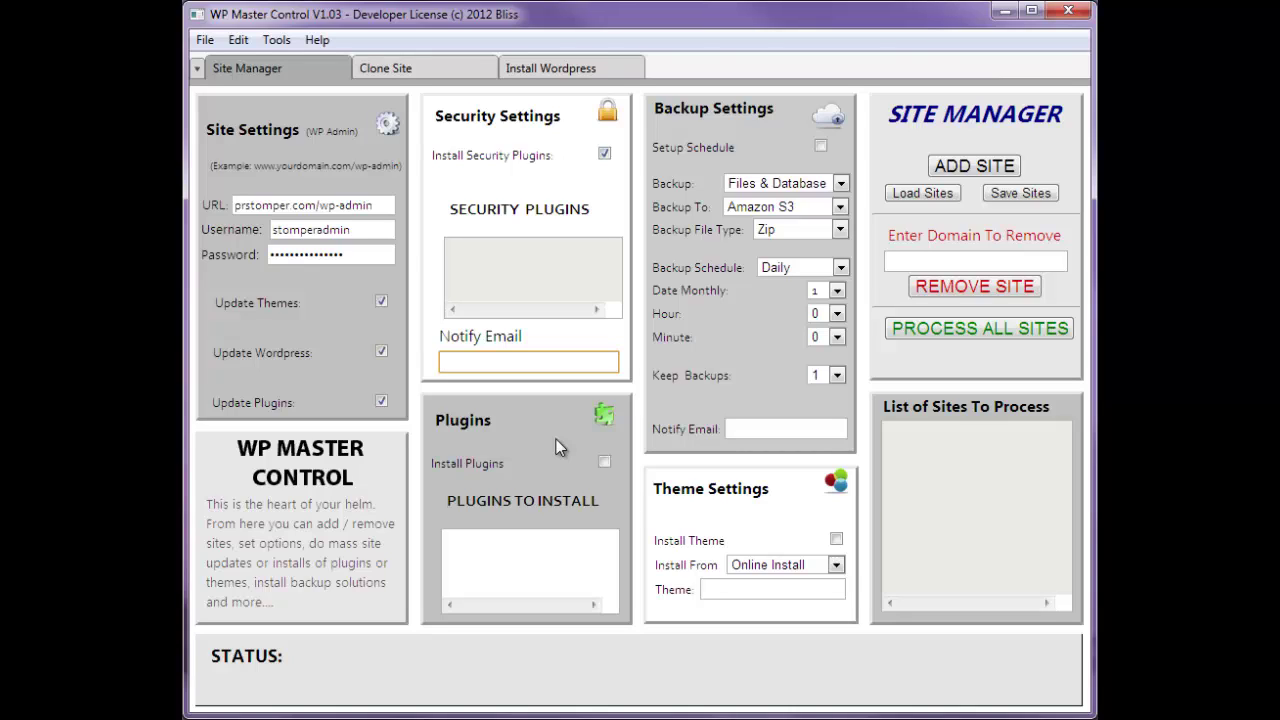
click(541, 467)
click(604, 463)
click(491, 544)
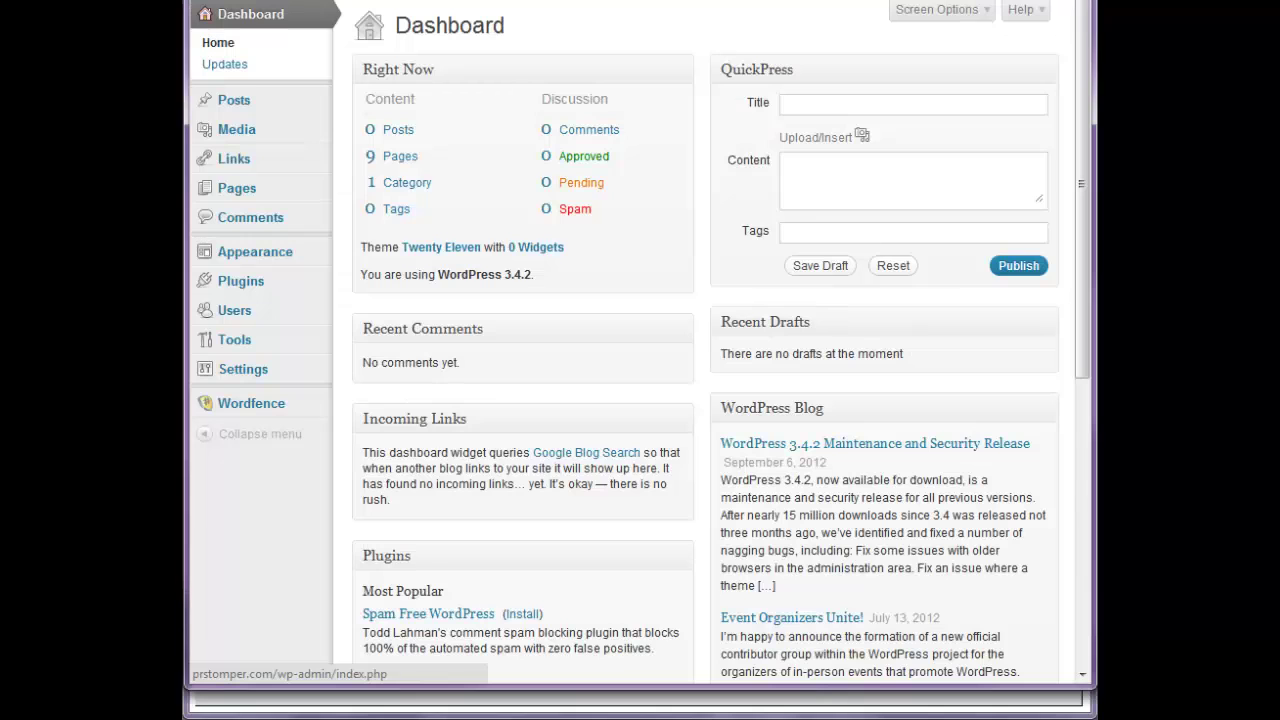
Search WordPress's Add New plugins page for 'popup'.
mouse_move(245, 286)
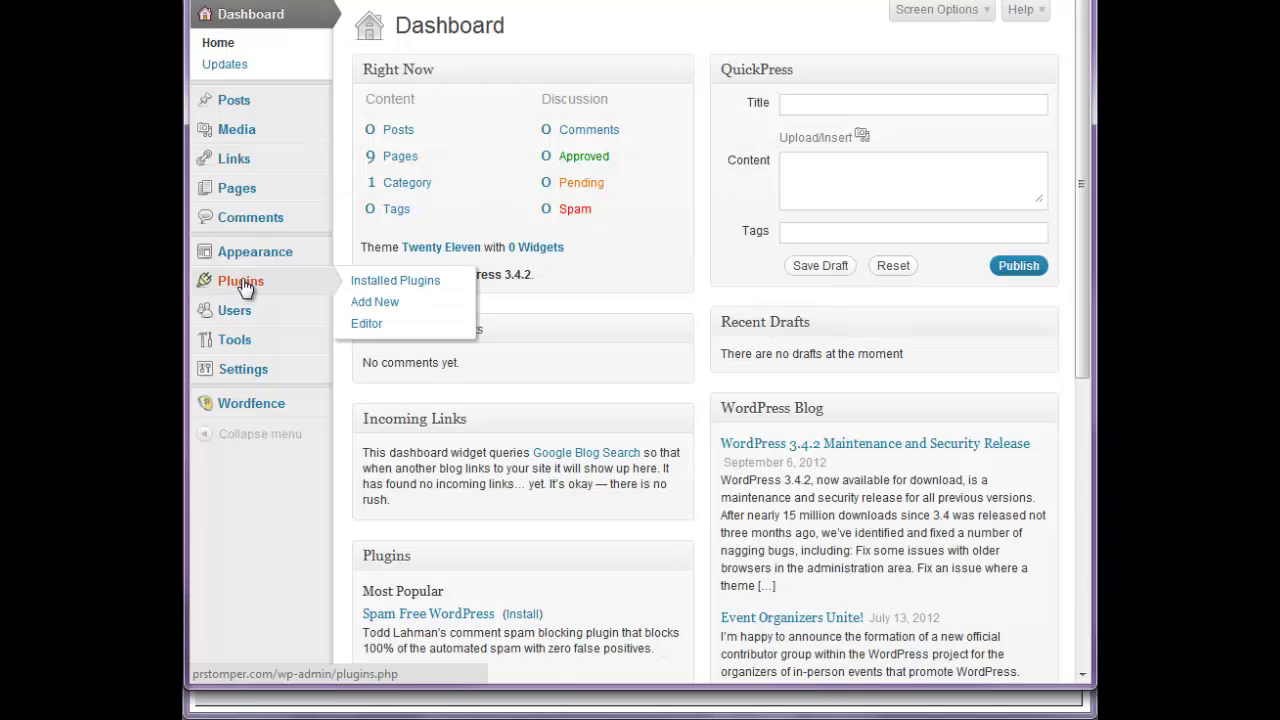
click(245, 286)
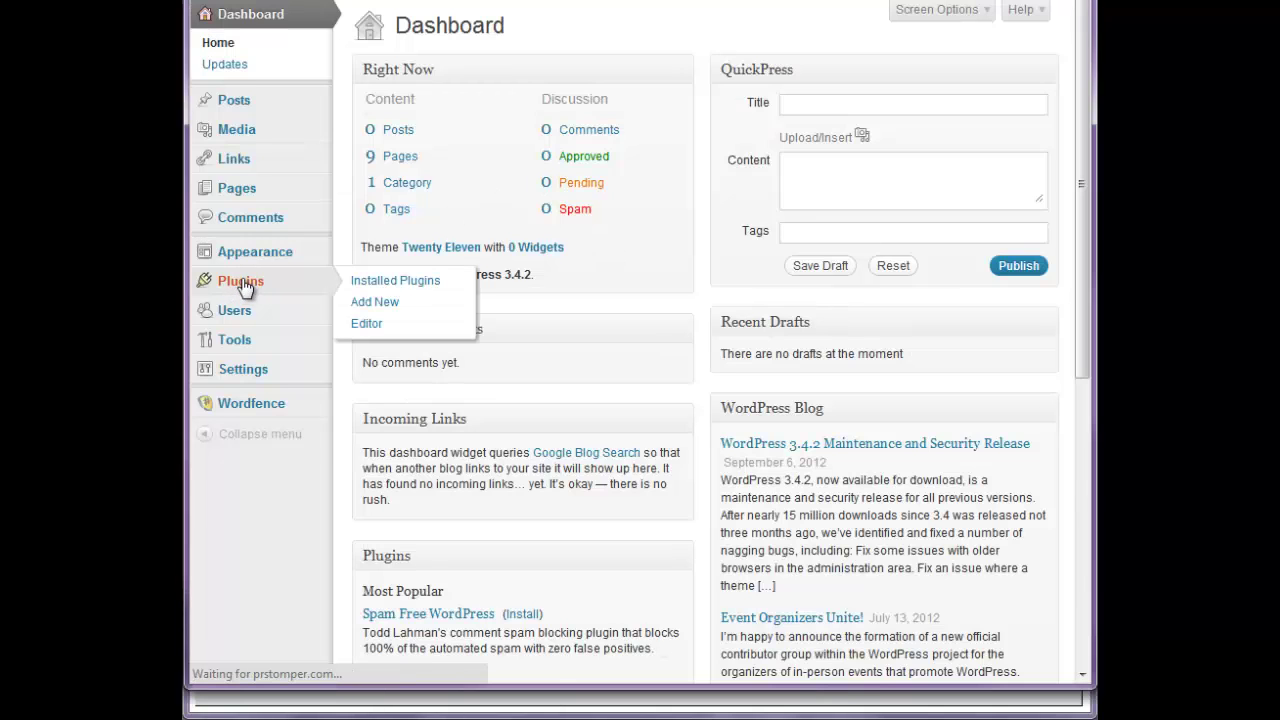
click(505, 27)
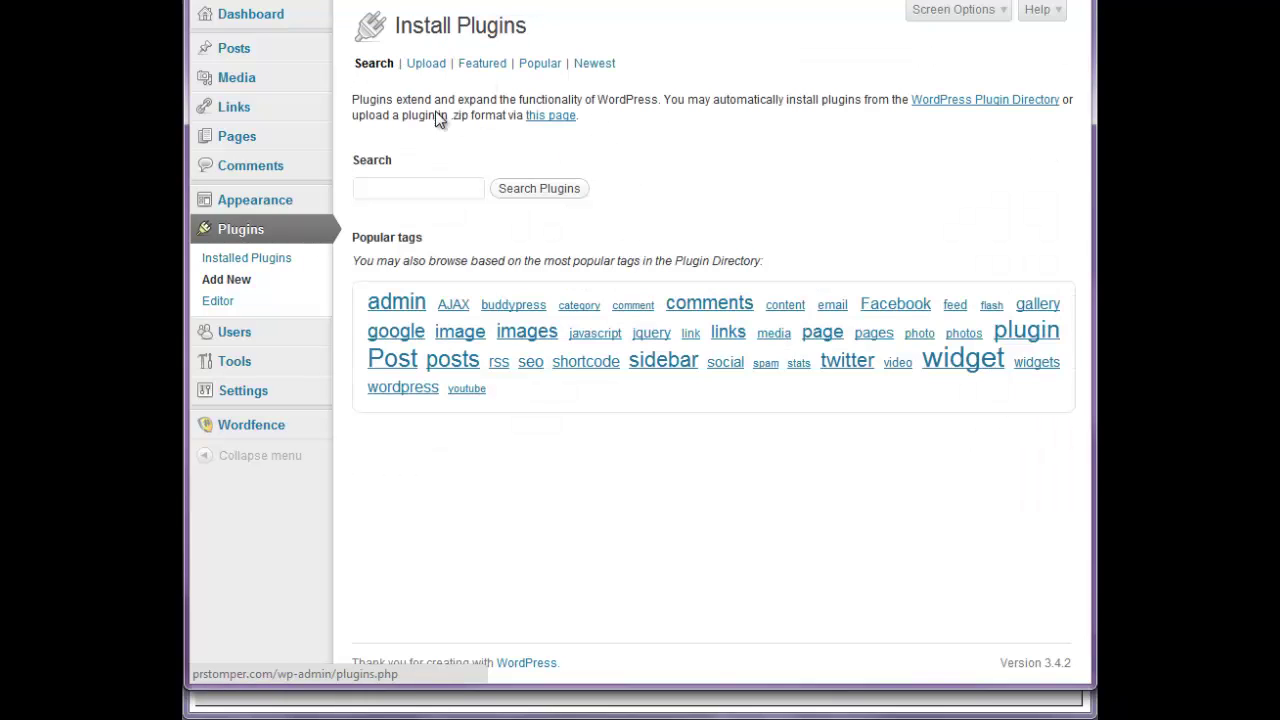
click(418, 189)
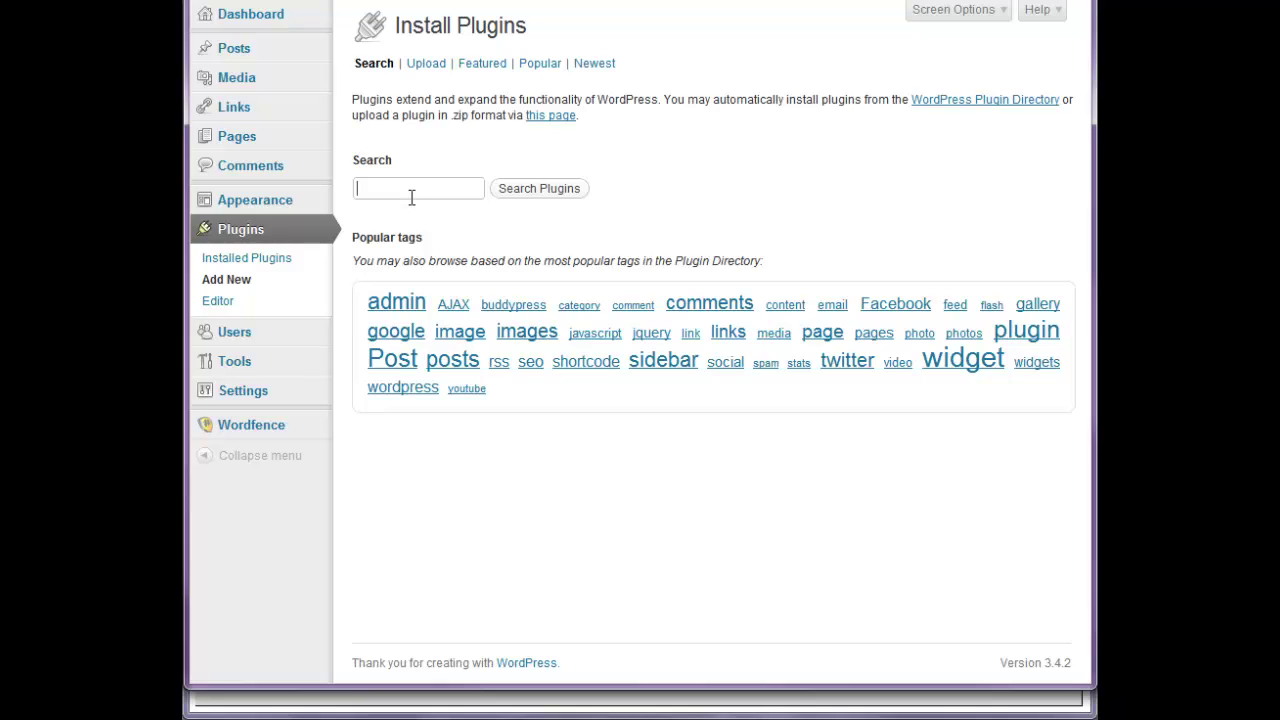
text(popup)
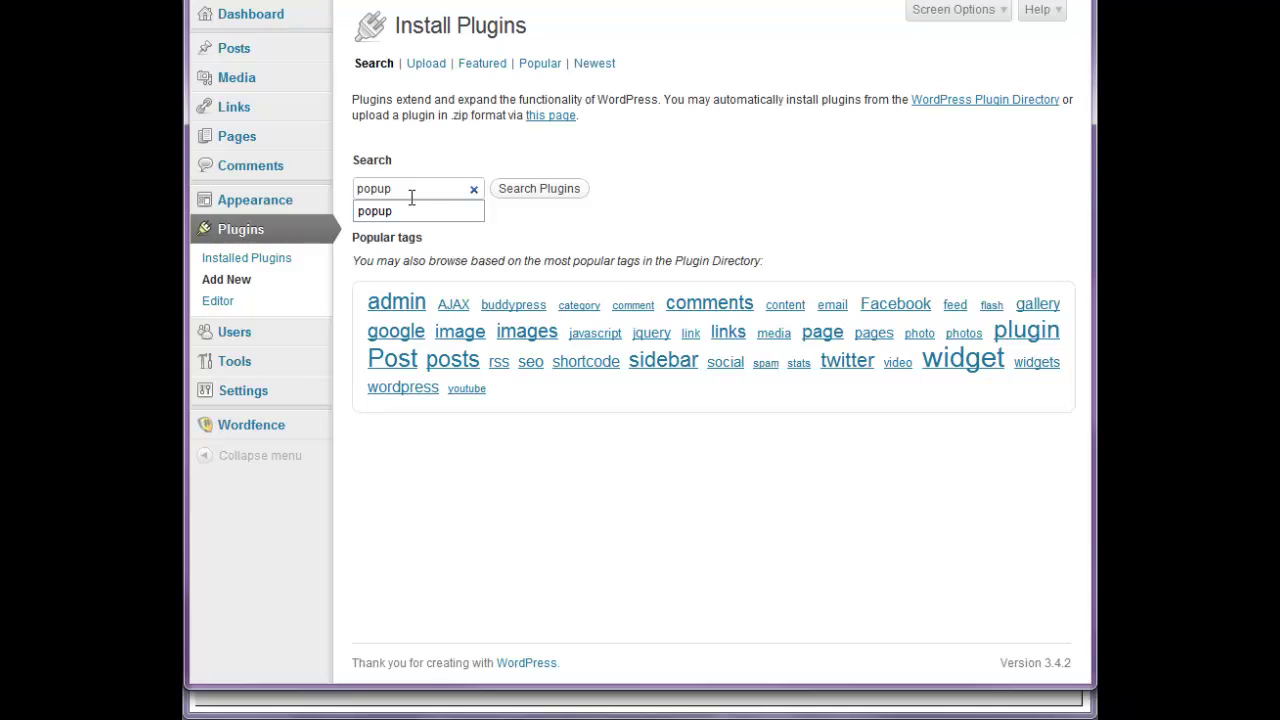
click(541, 190)
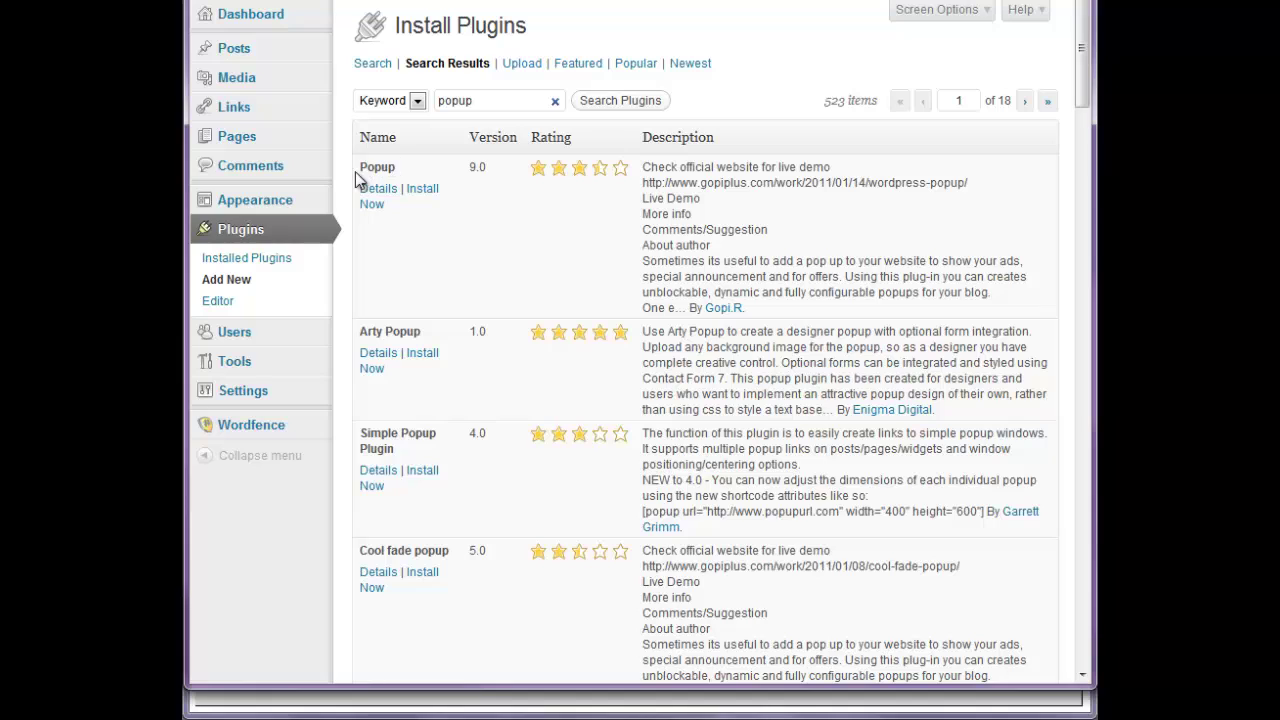
Copy the Popup plugin name and paste it into WP Master Control's Plugins To Install list.
drag(360, 168, 398, 166)
right_click(386, 170)
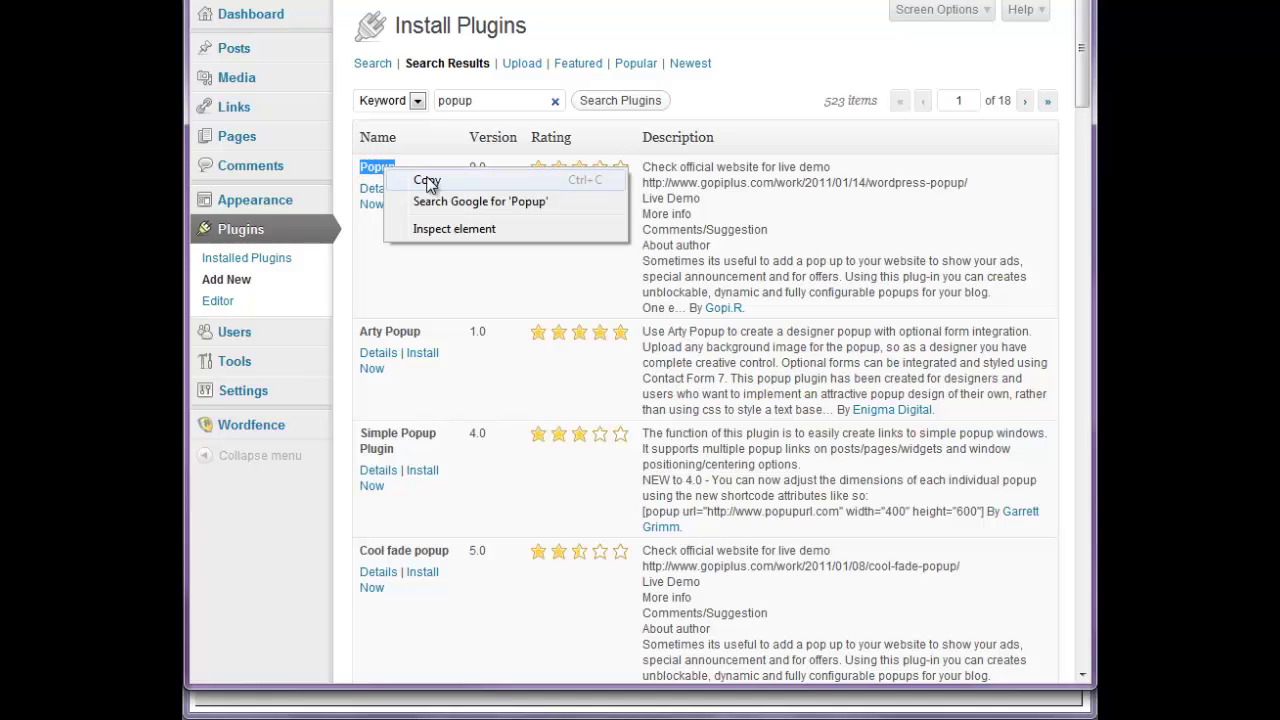
click(424, 179)
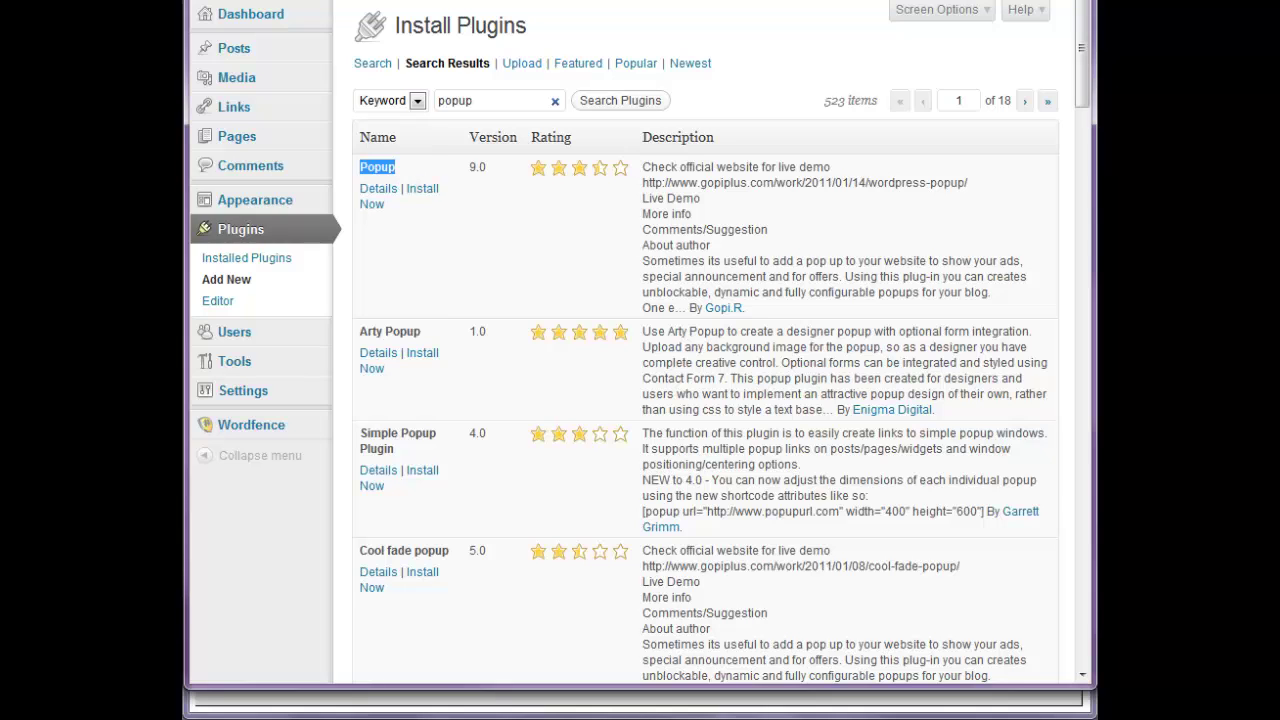
key(alt+Tab)
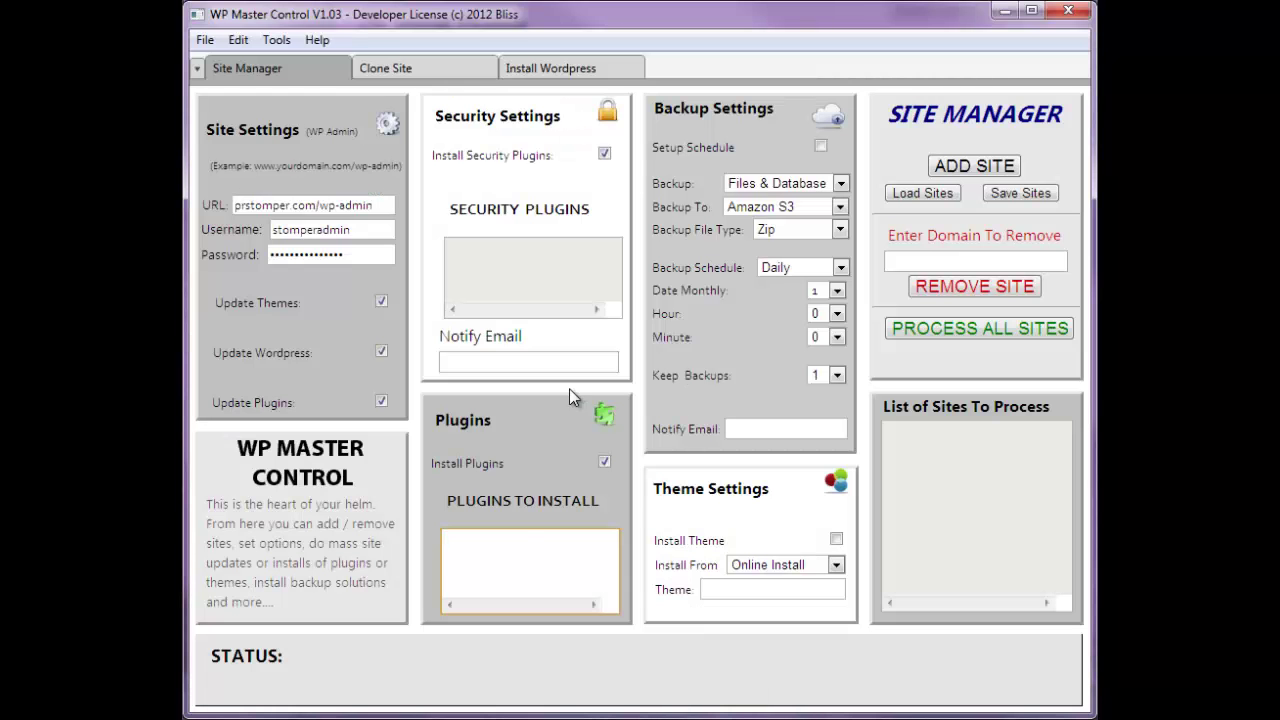
right_click(470, 538)
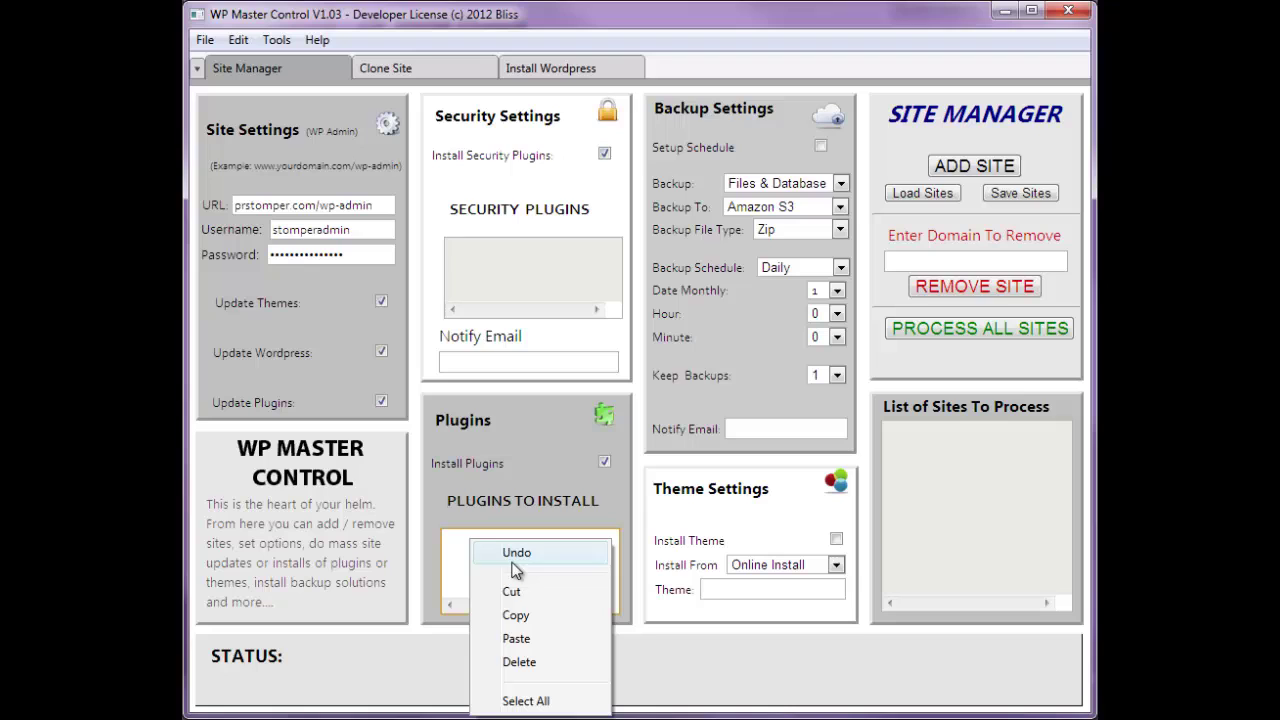
click(520, 638)
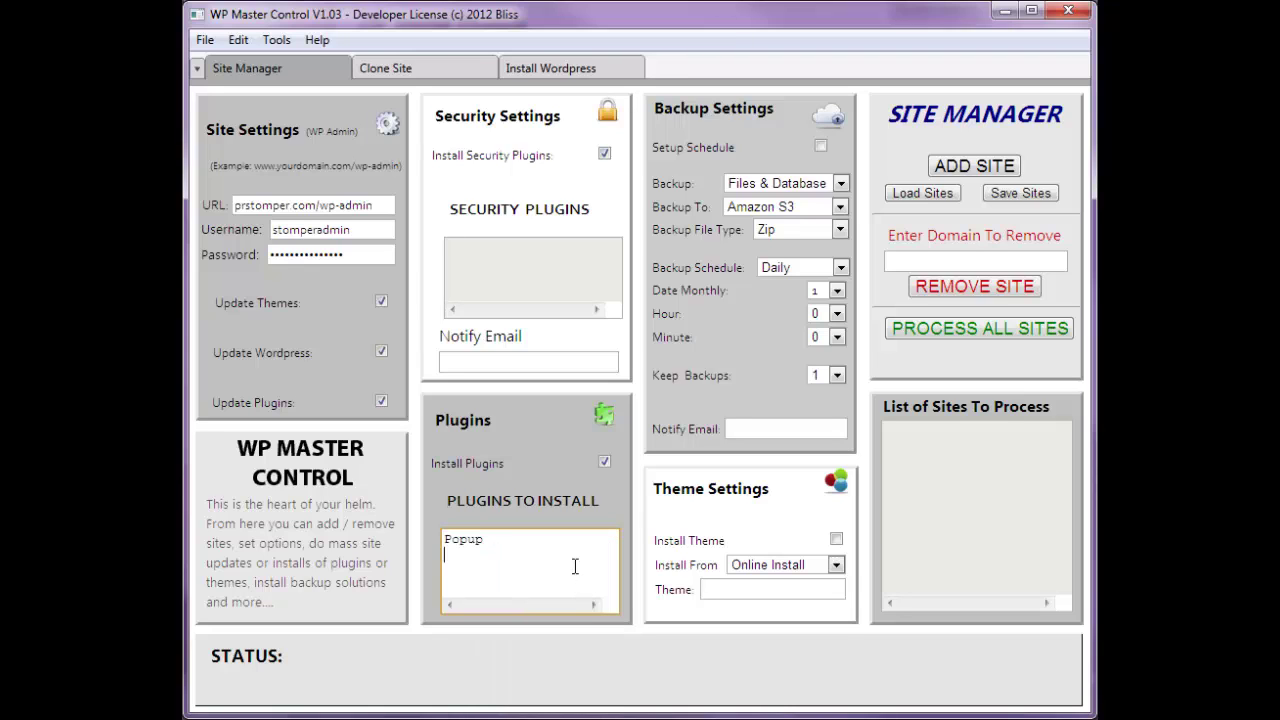
Replace the plugin search term with 'banner' and run the search.
key(alt+Tab)
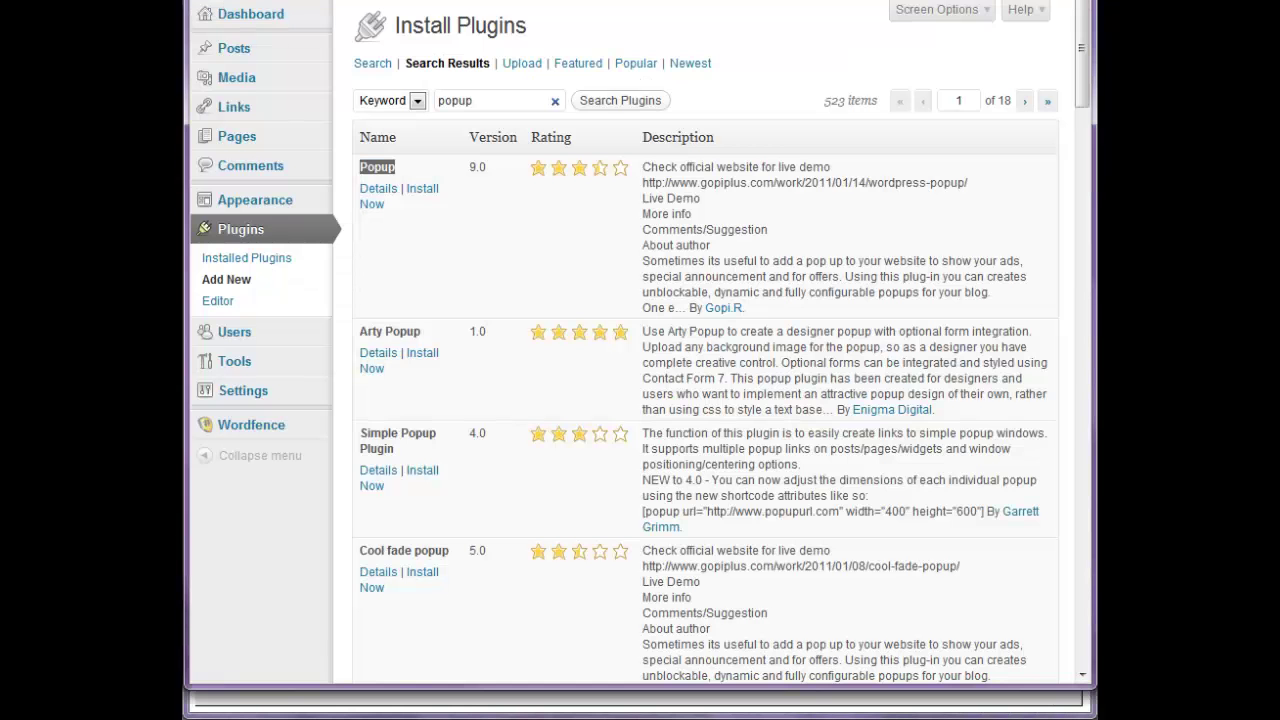
click(416, 286)
scroll(423, 277, down, 3)
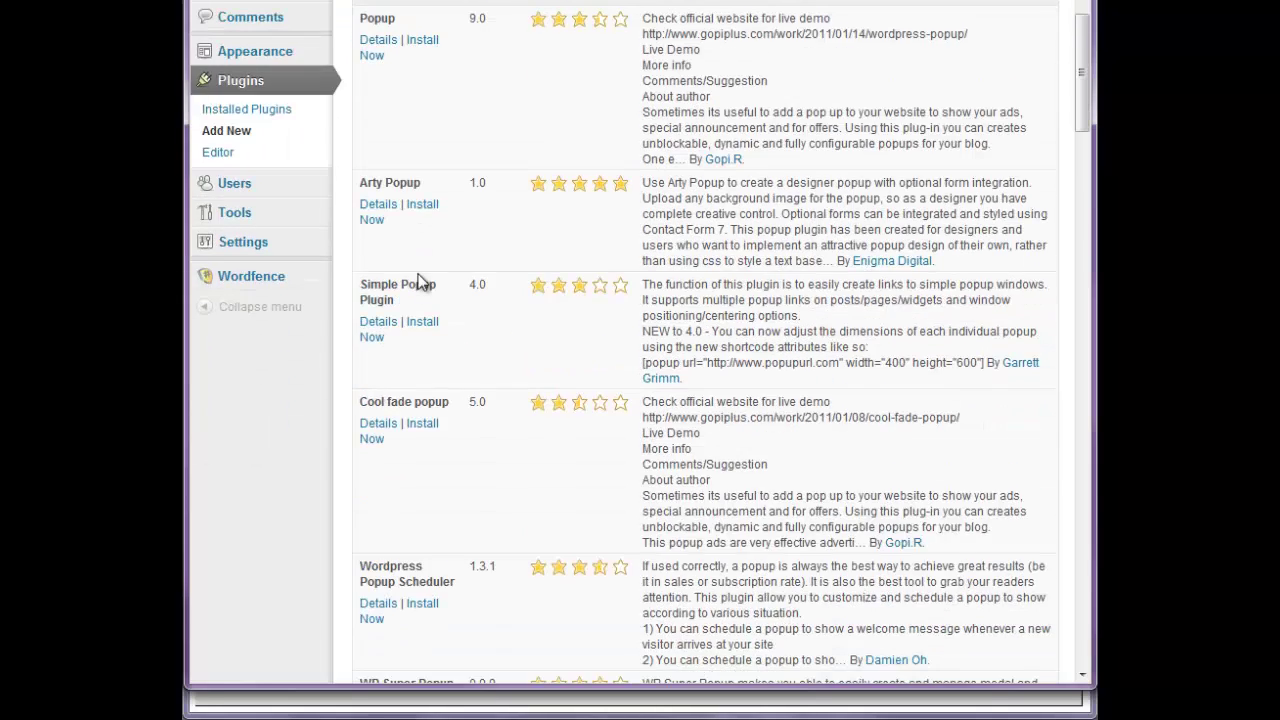
scroll(423, 277, up, 3)
drag(520, 103, 416, 102)
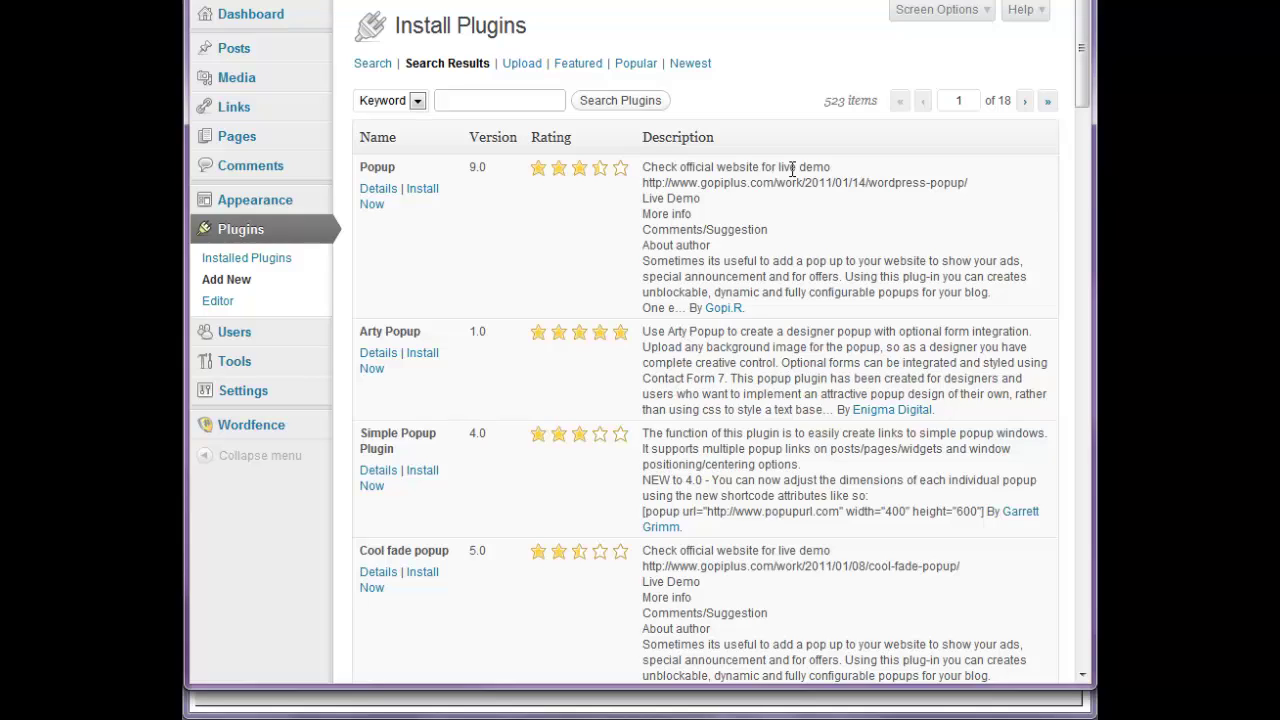
text(banner)
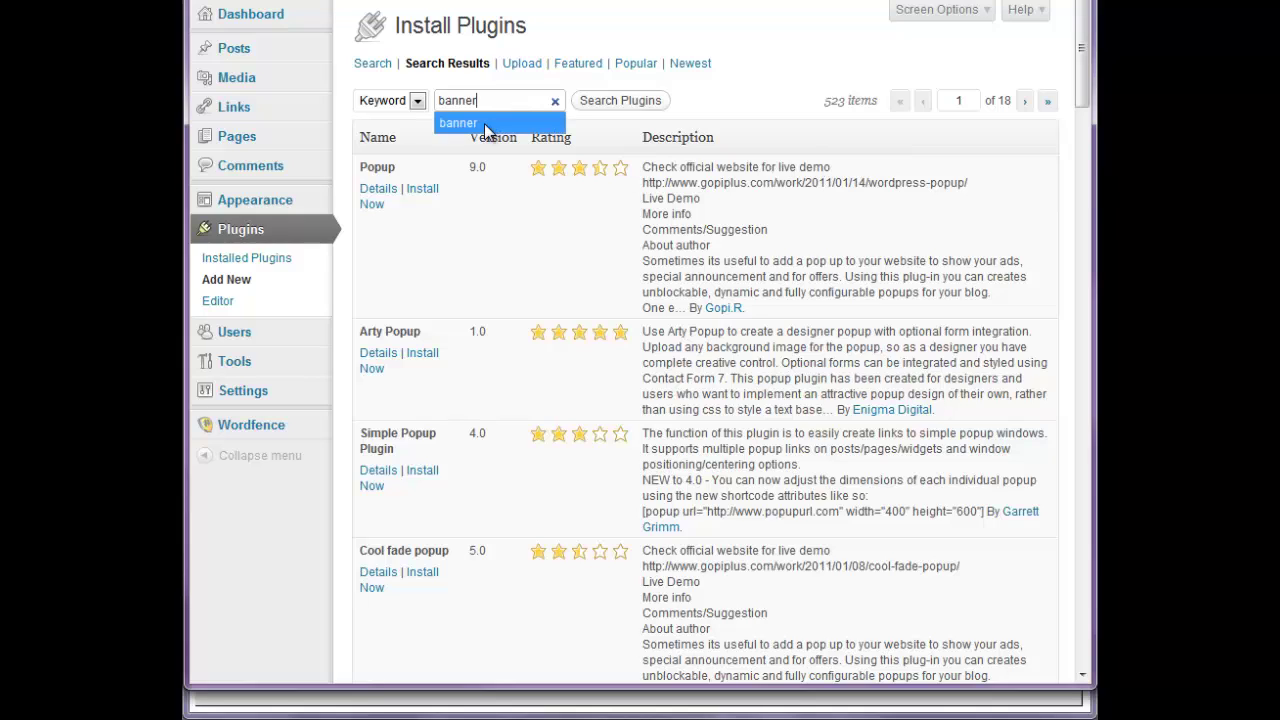
click(488, 124)
click(624, 103)
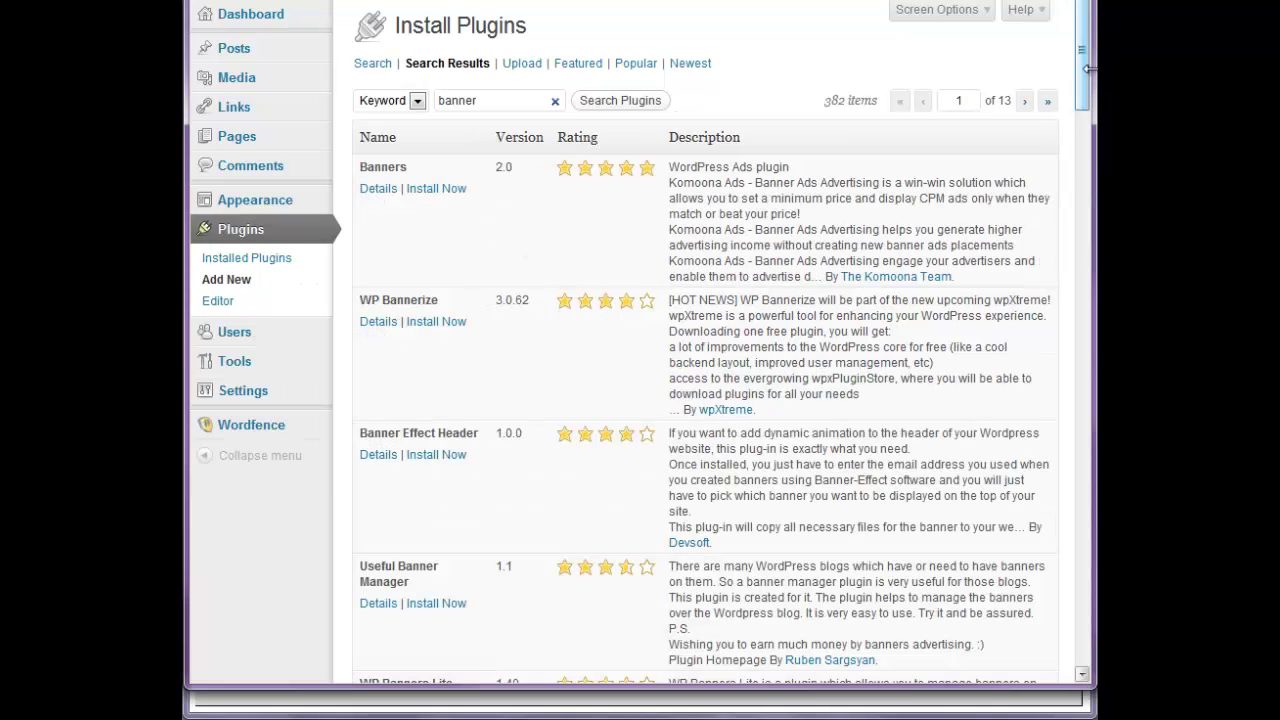
Copy the Banner Wizz plugin name from the results and go back to WP Master Control.
drag(1089, 67, 1073, 336)
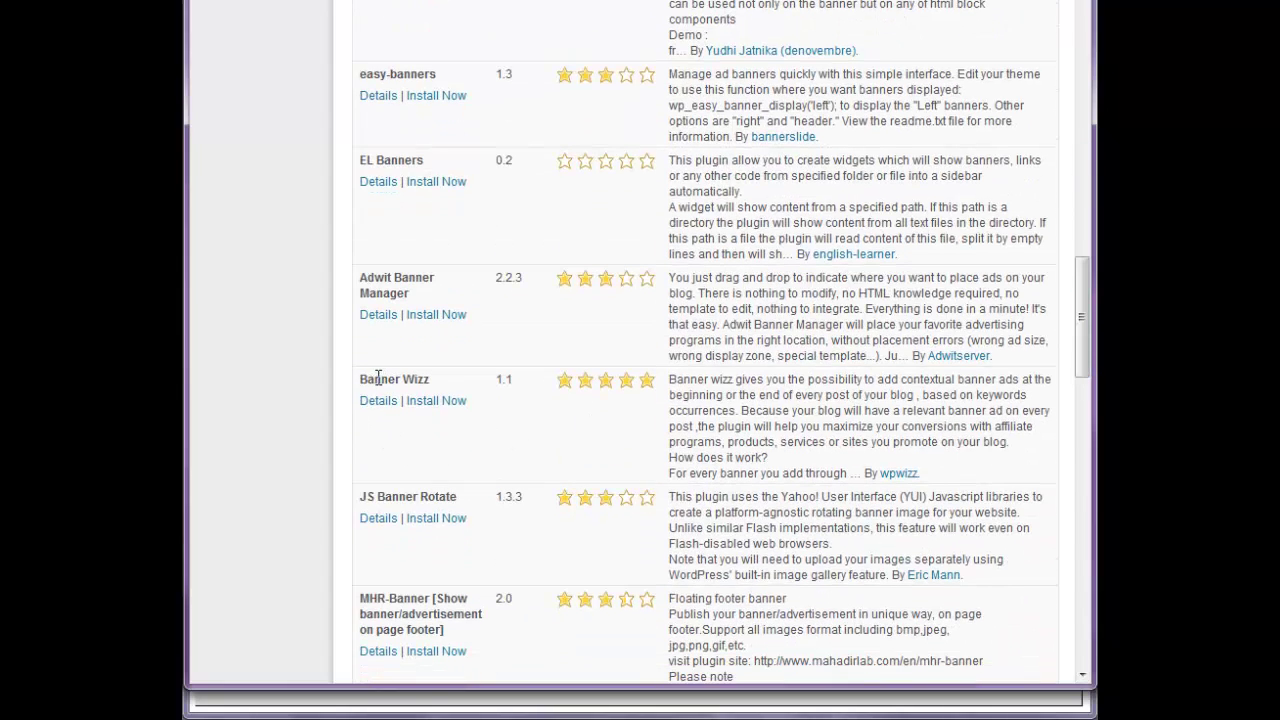
drag(360, 380, 432, 381)
right_click(419, 386)
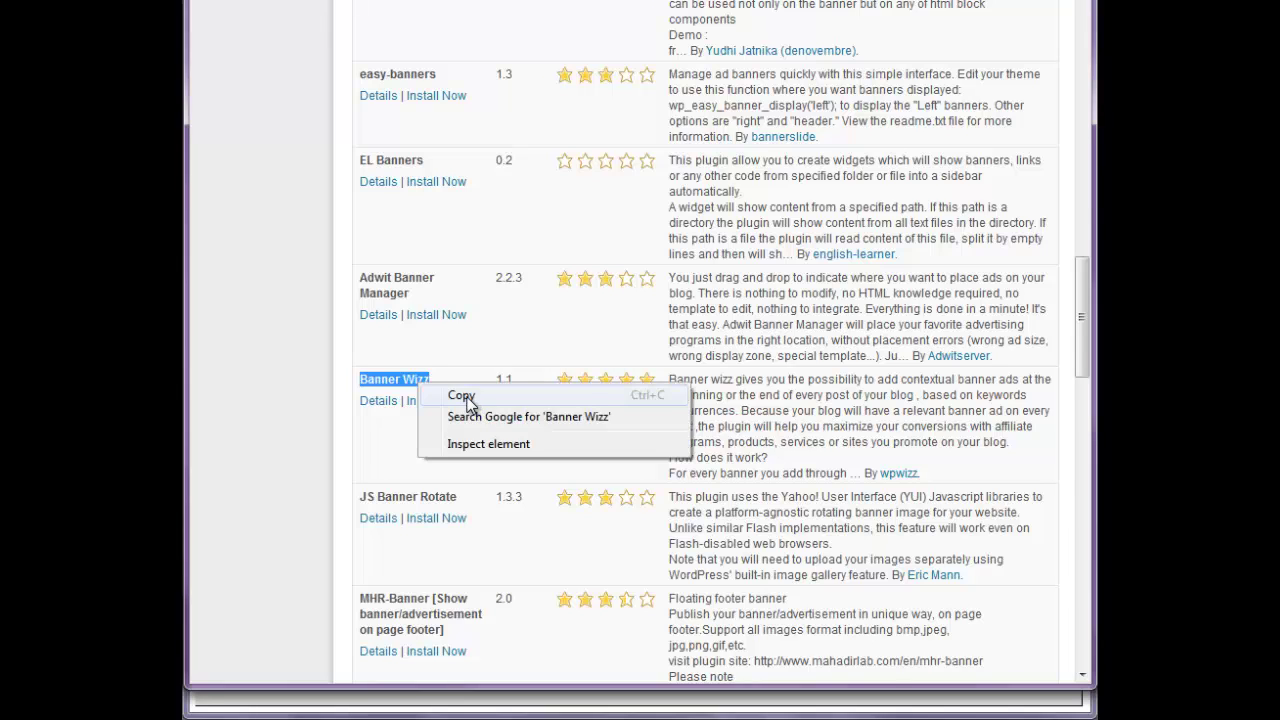
click(464, 397)
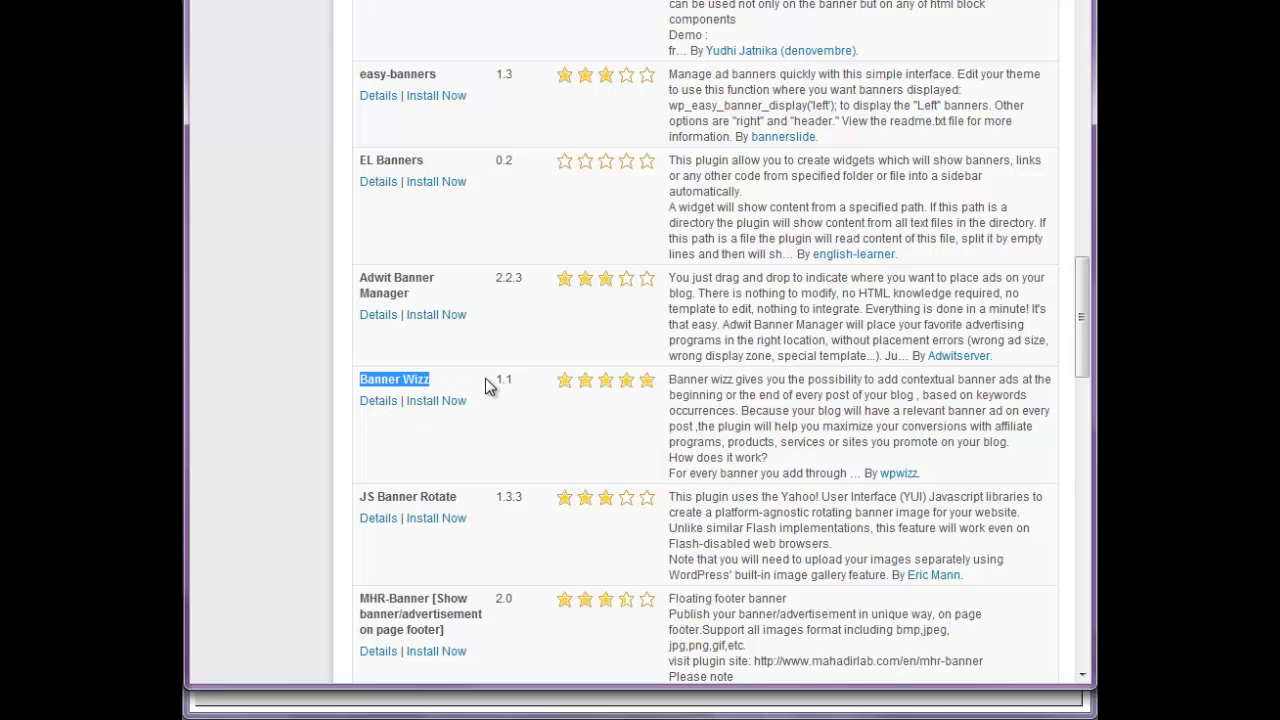
drag(1084, 290, 1072, 24)
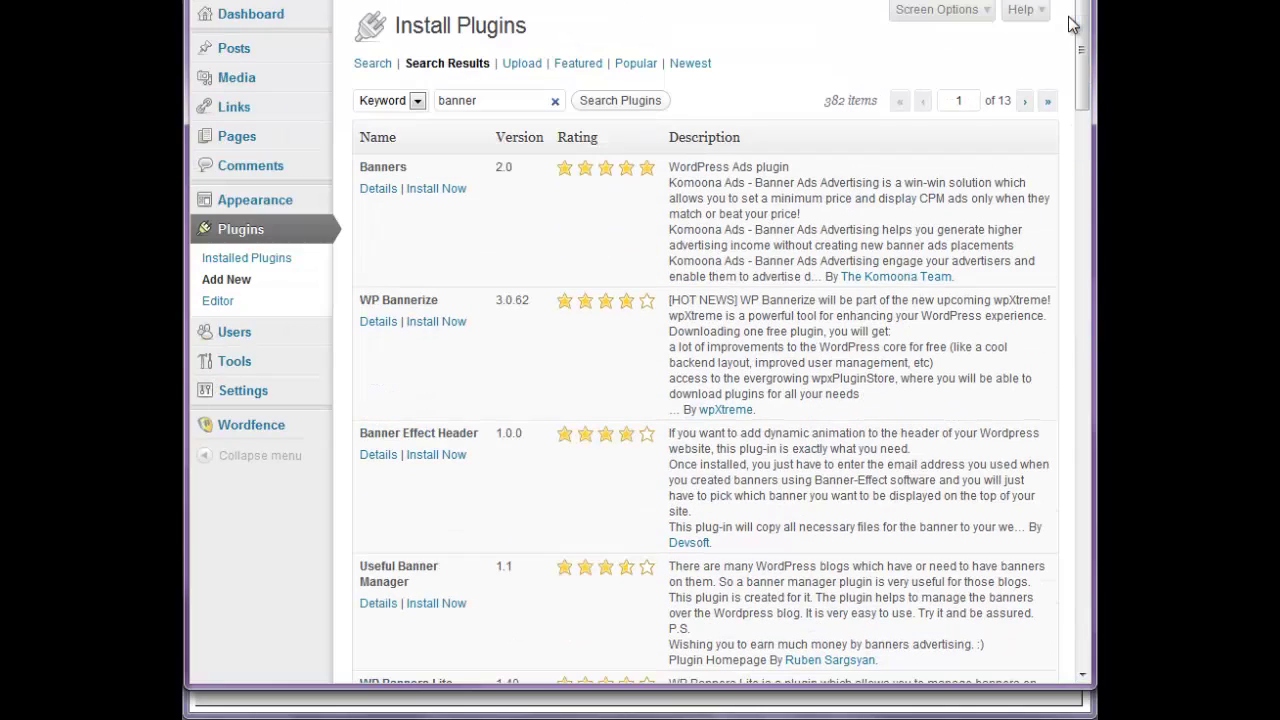
key(alt+Tab)
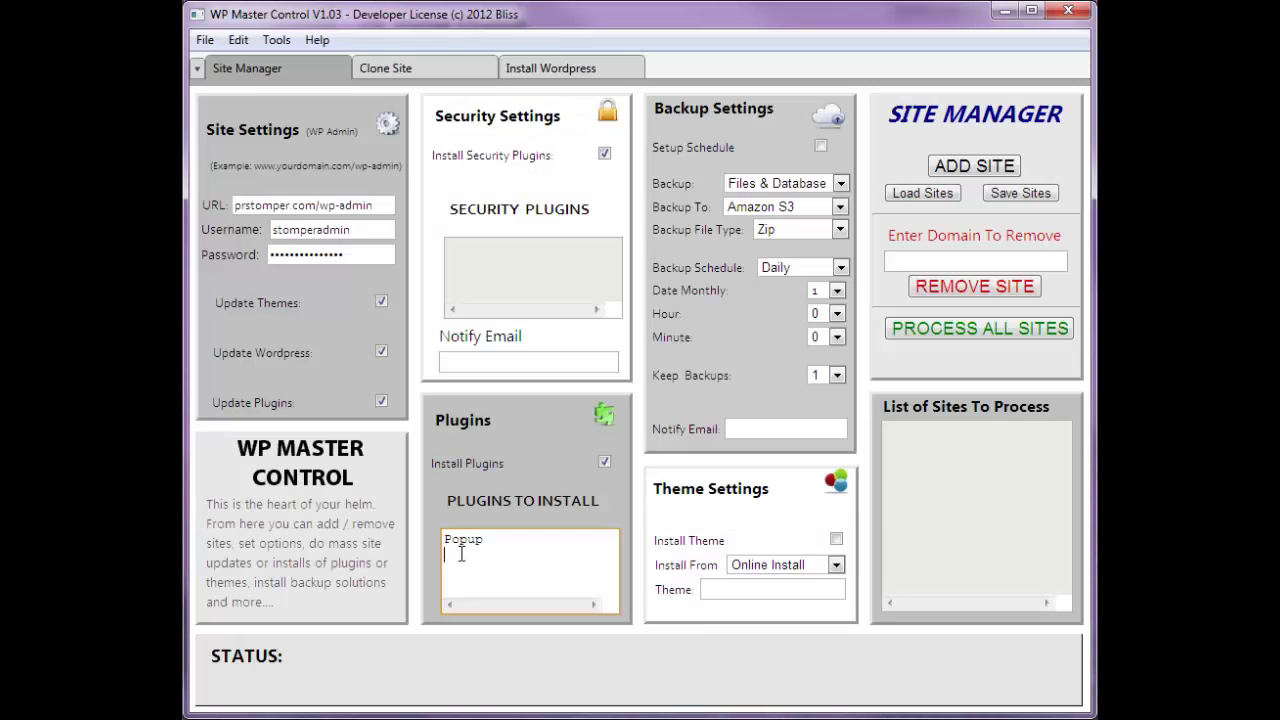
Paste Banner Wizz into the Plugins To Install list below Popup.
right_click(460, 552)
click(509, 652)
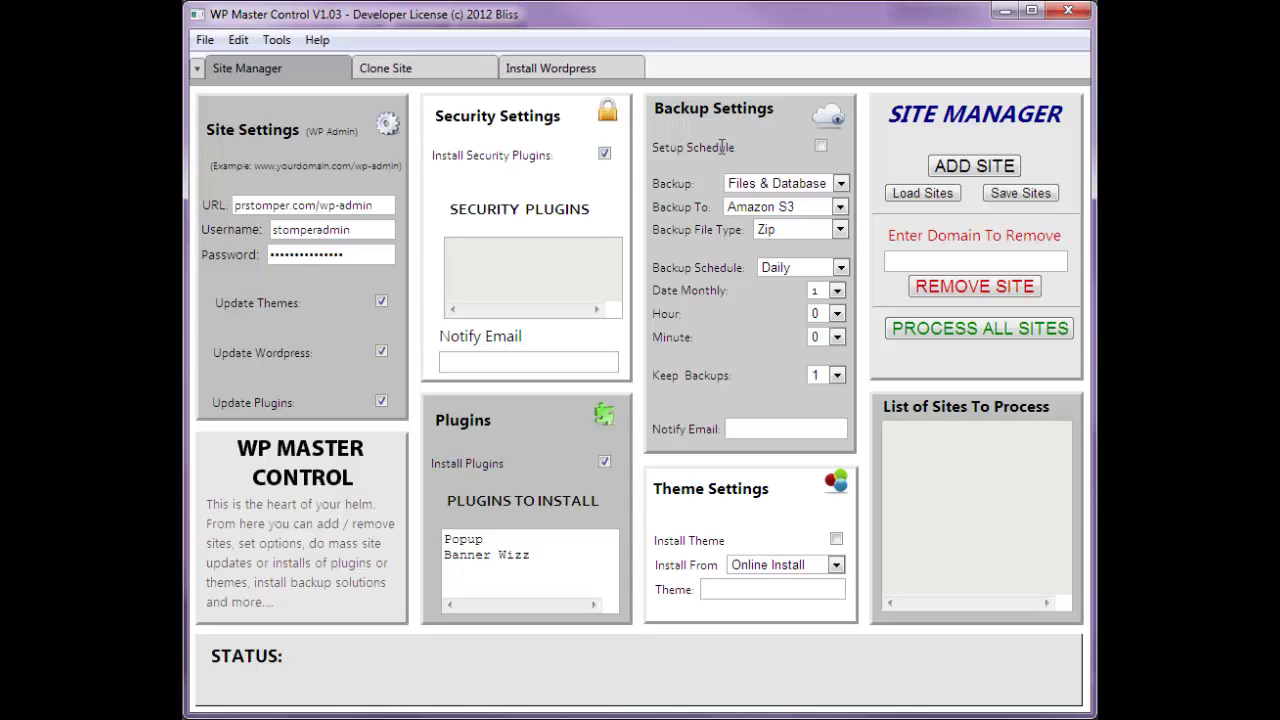
Turn on Setup Schedule with Files & Database as the backup content.
click(821, 147)
click(842, 187)
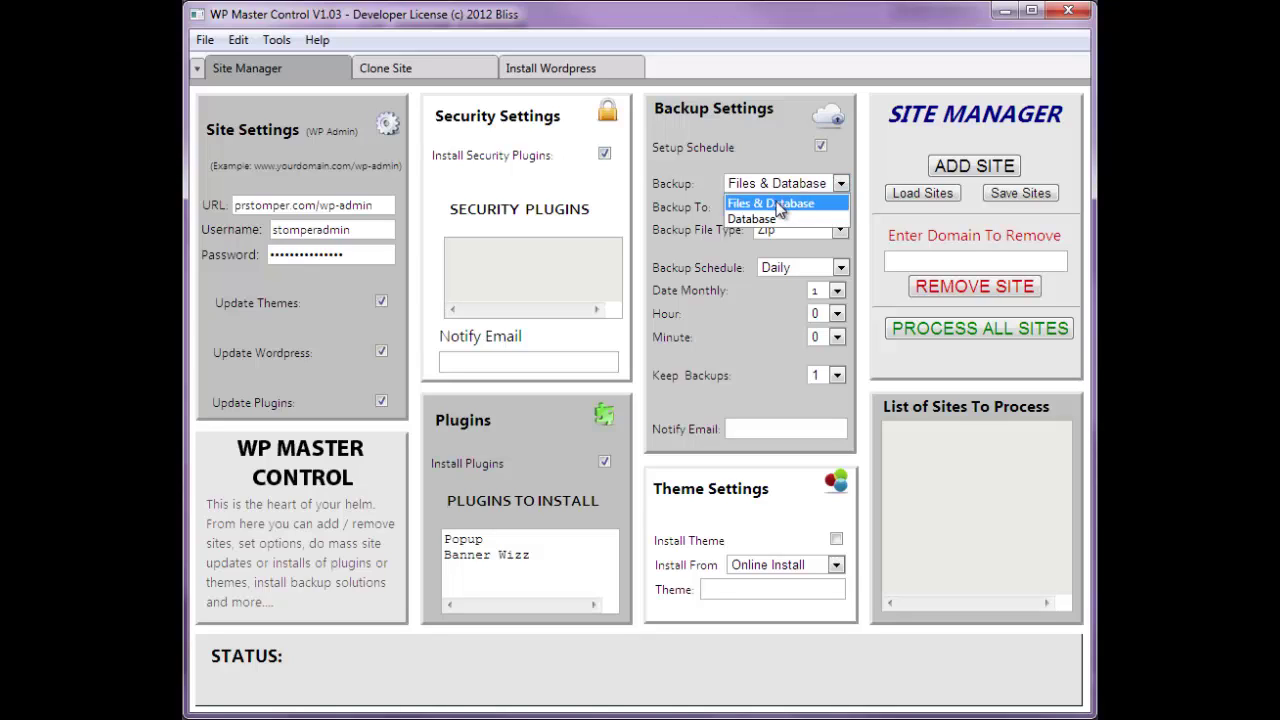
click(746, 228)
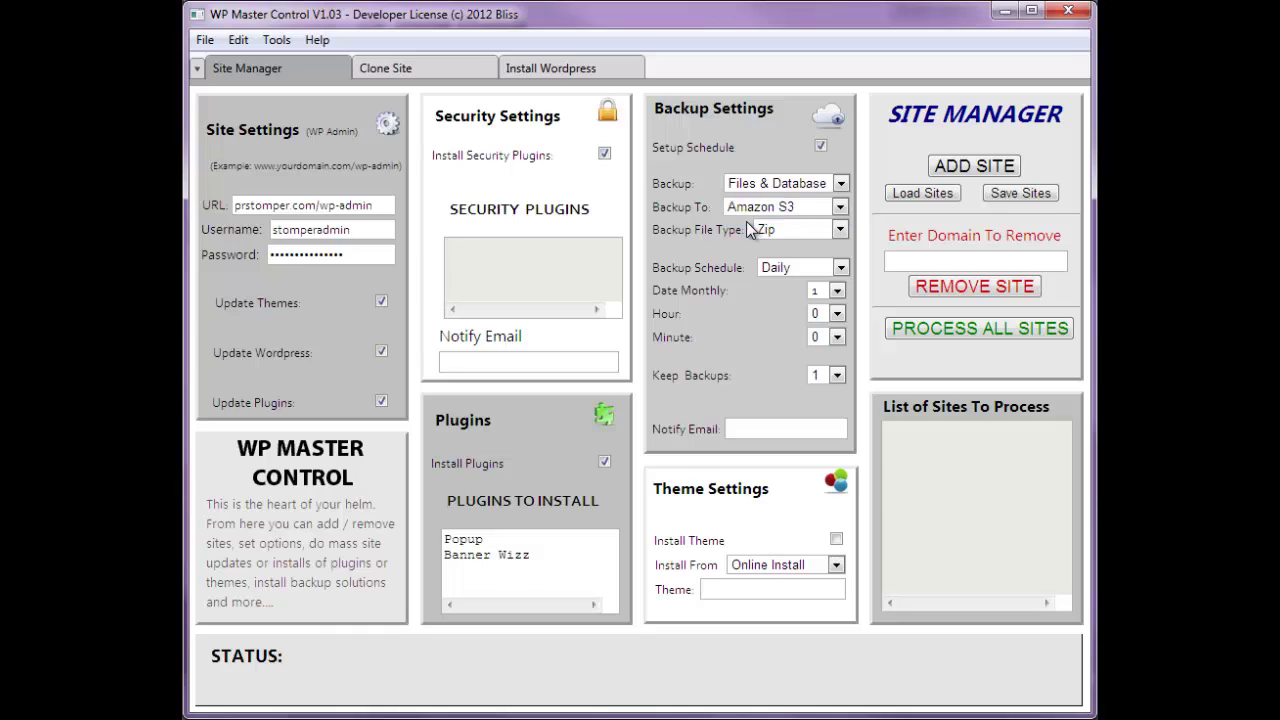
click(792, 180)
click(775, 206)
click(842, 192)
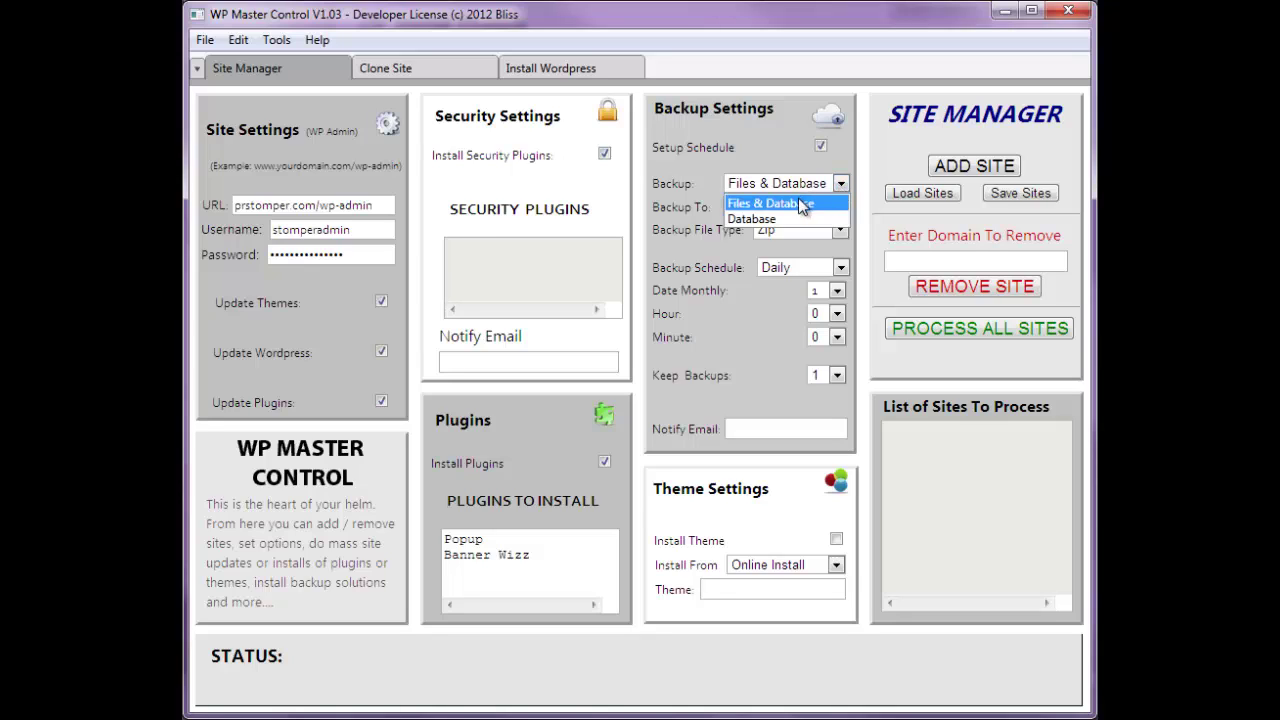
click(798, 198)
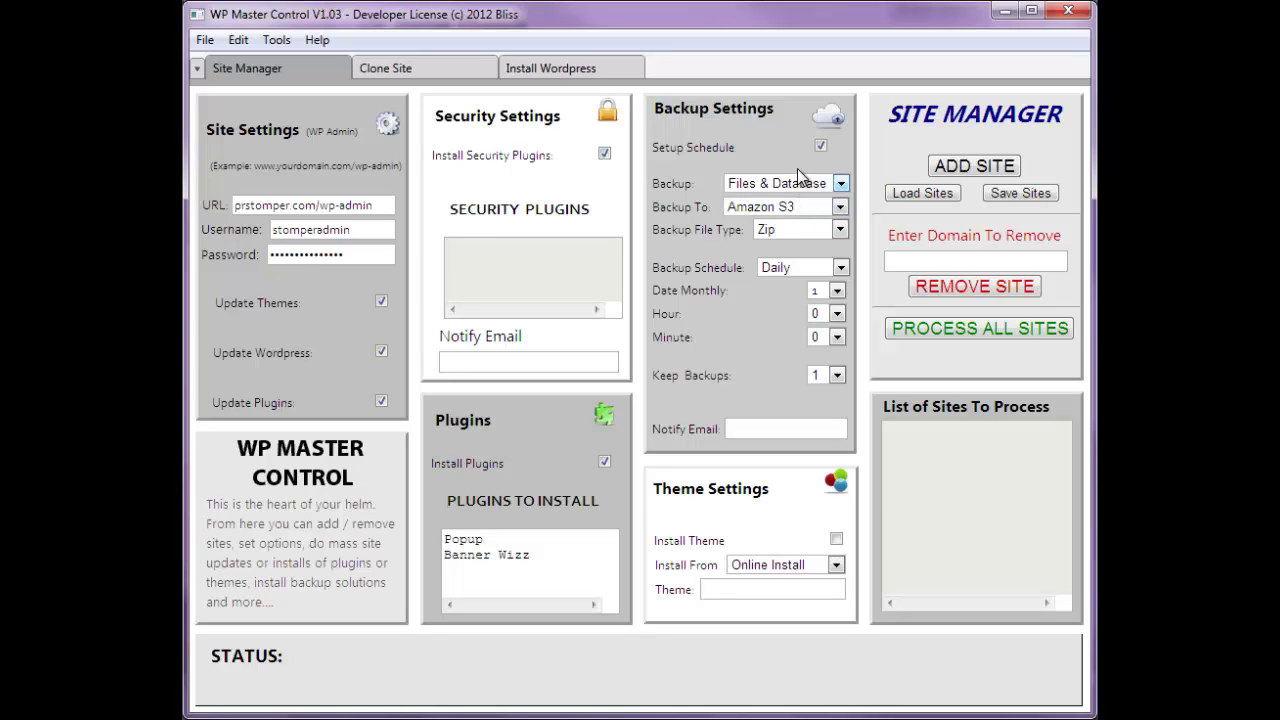
Set the backup schedule to Weekly and keep 3 backups.
click(843, 267)
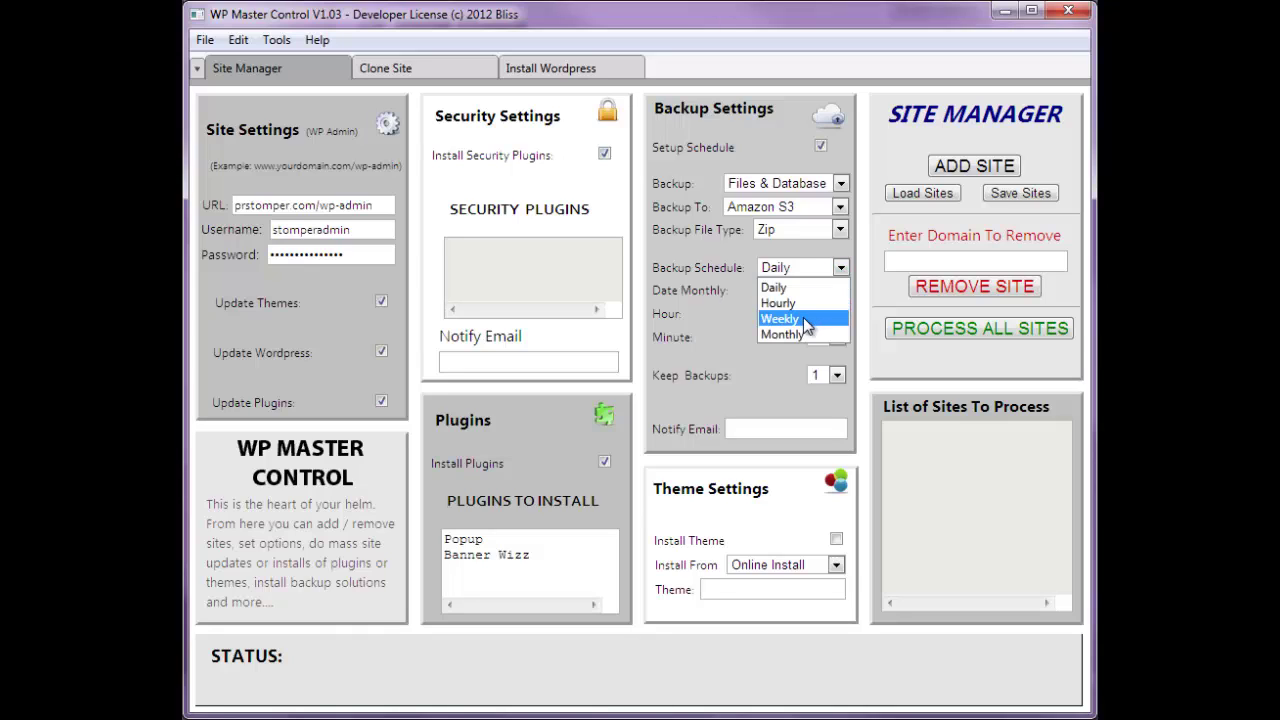
click(765, 318)
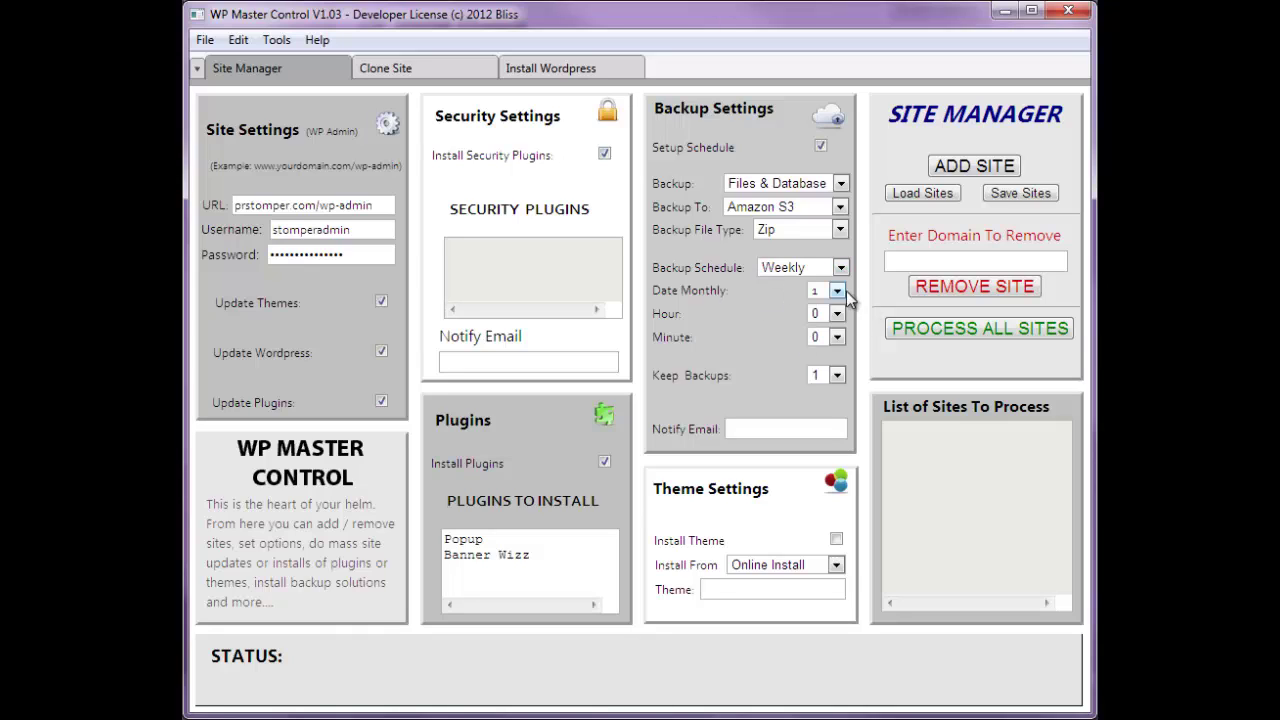
click(837, 375)
click(815, 421)
click(792, 432)
click(841, 207)
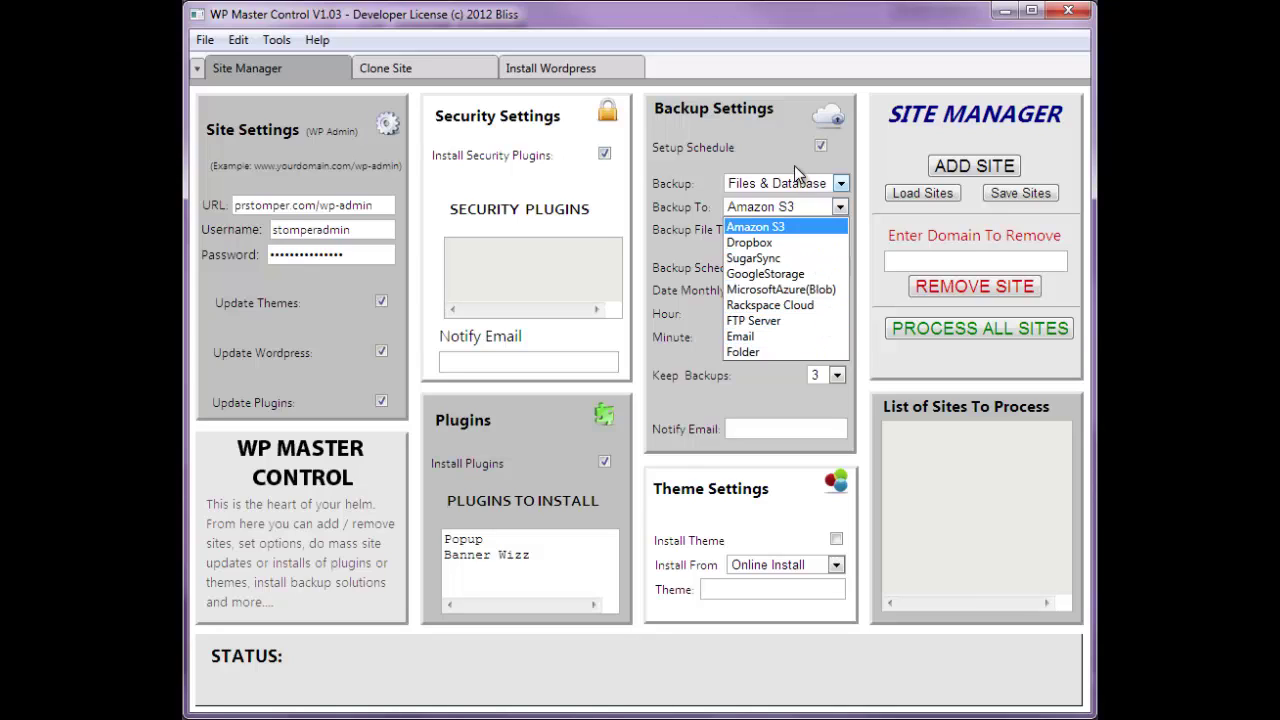
Set the backup file type to Tar and change the destination from Amazon S3 to Dropbox.
click(763, 152)
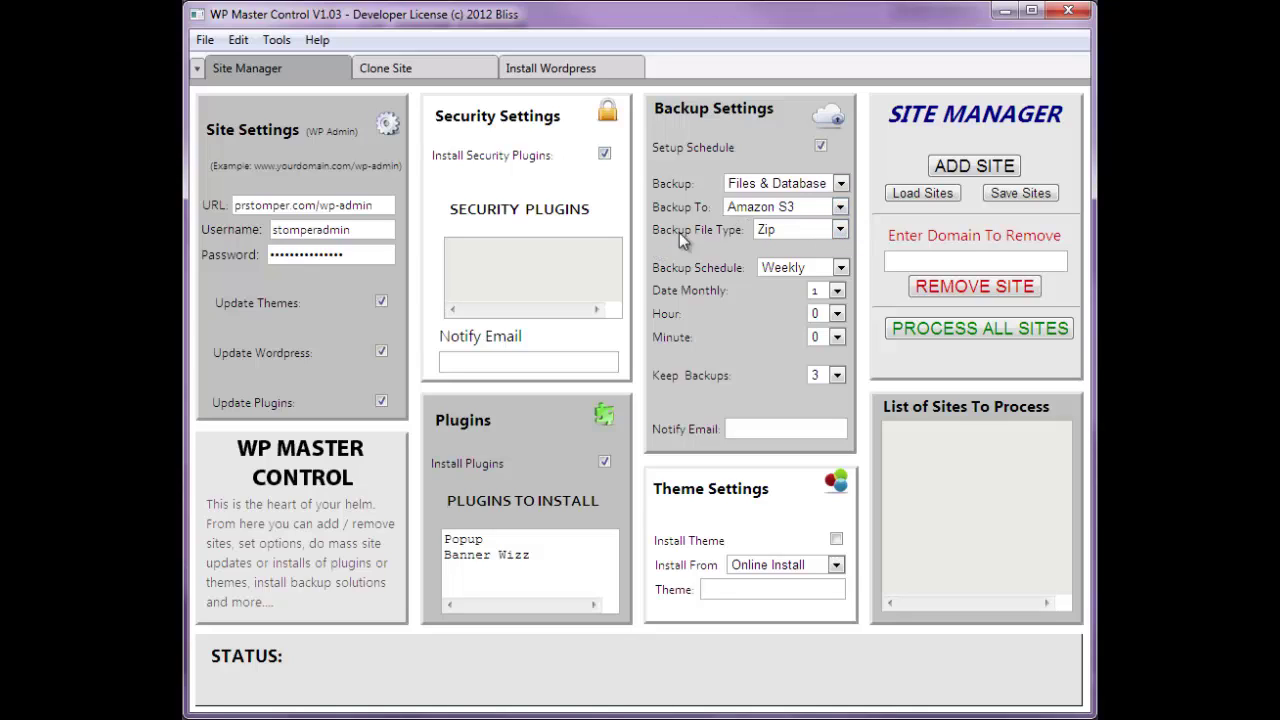
click(838, 231)
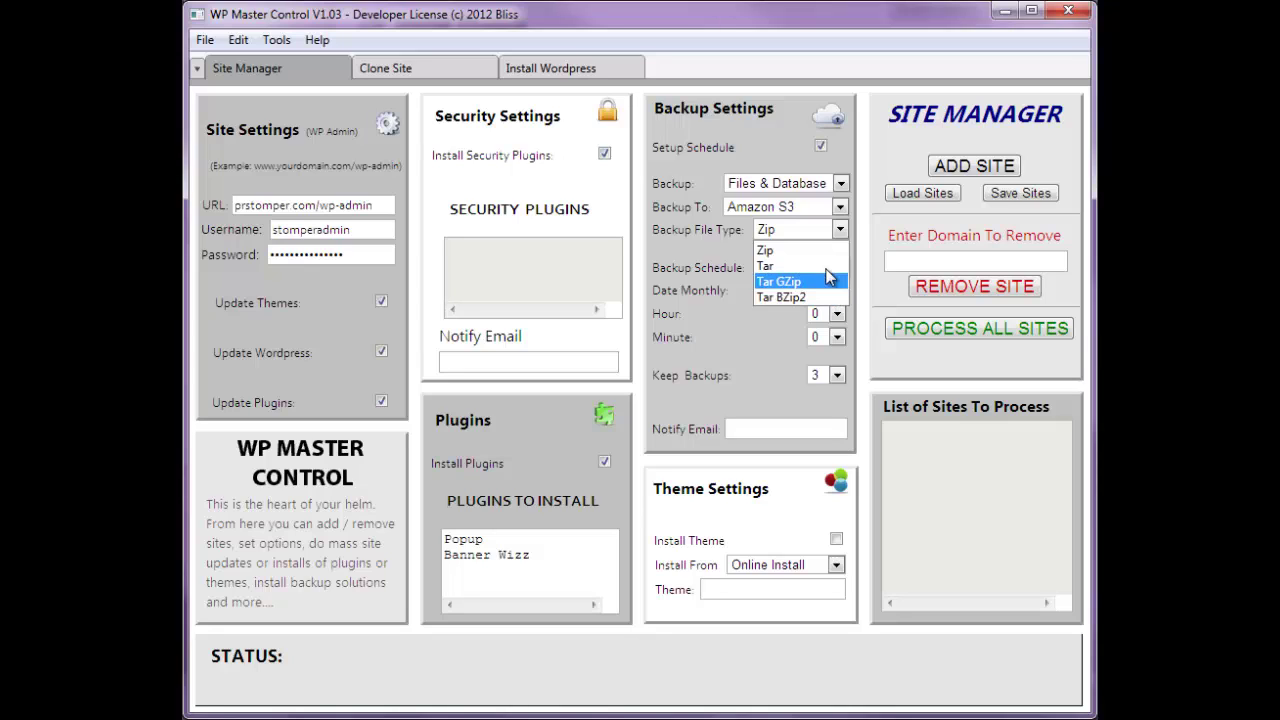
click(835, 265)
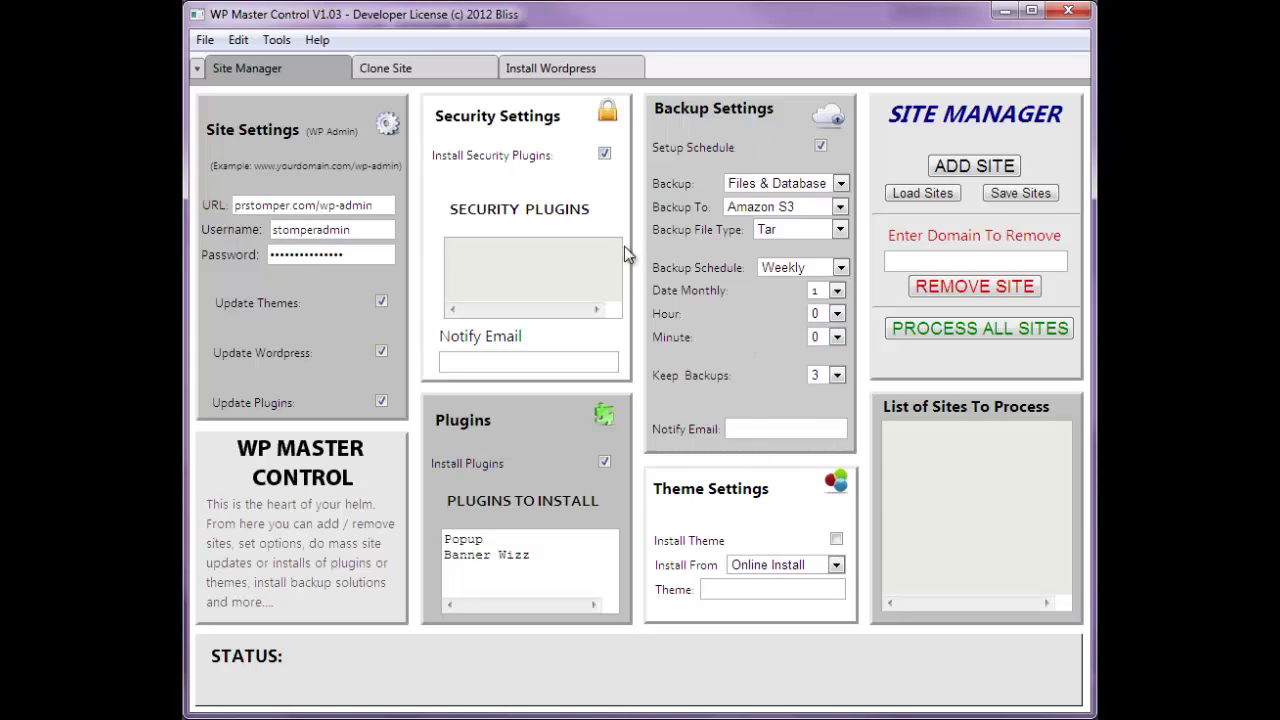
click(839, 207)
click(757, 240)
click(272, 41)
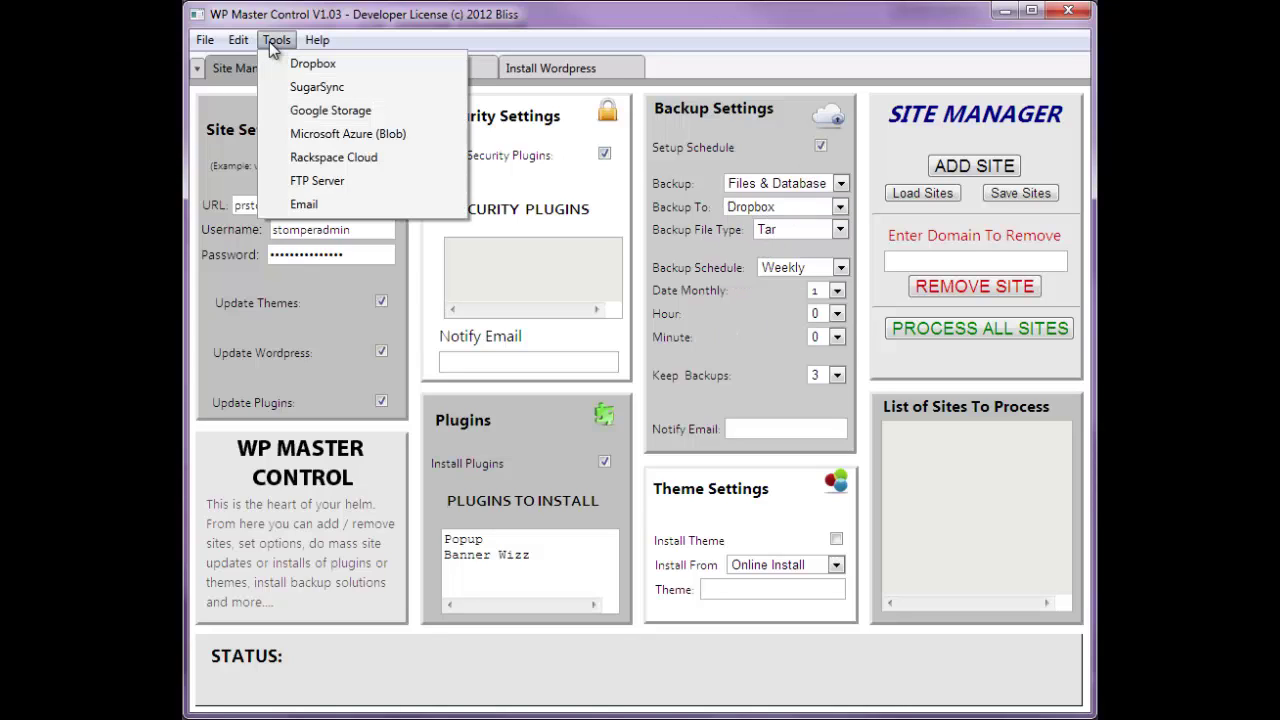
click(269, 41)
click(275, 41)
click(312, 66)
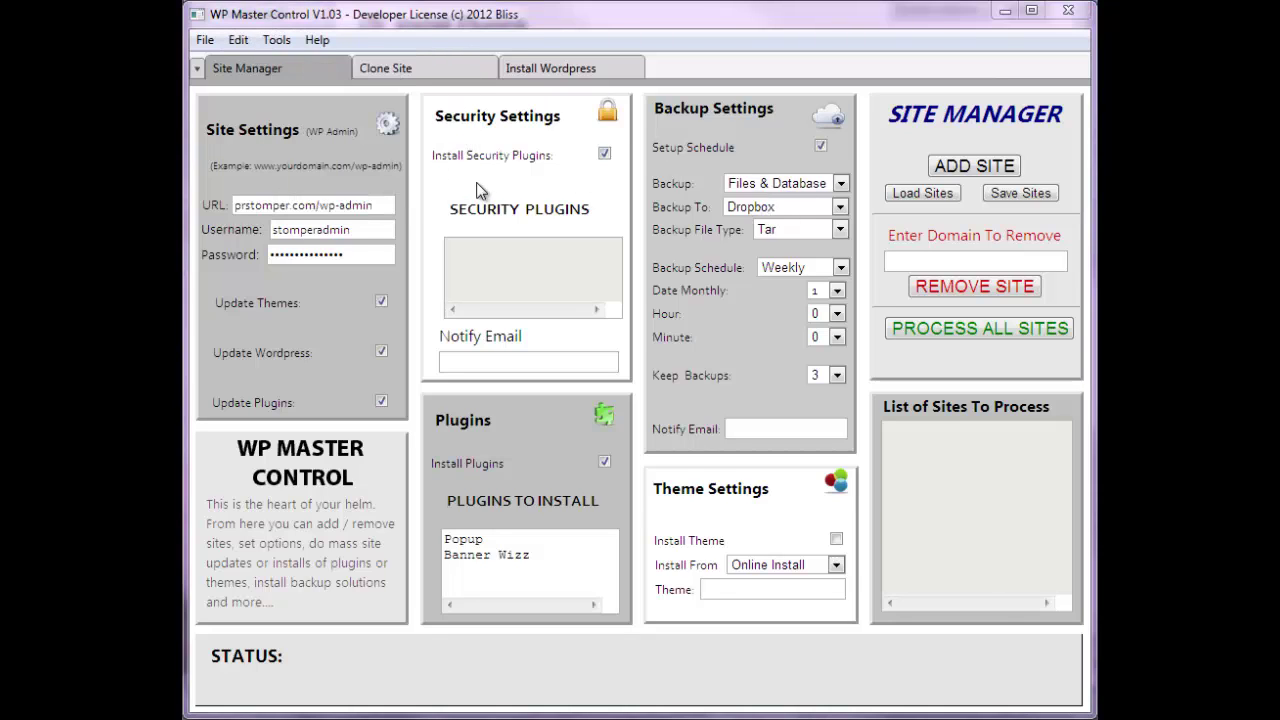
drag(612, 61, 495, 68)
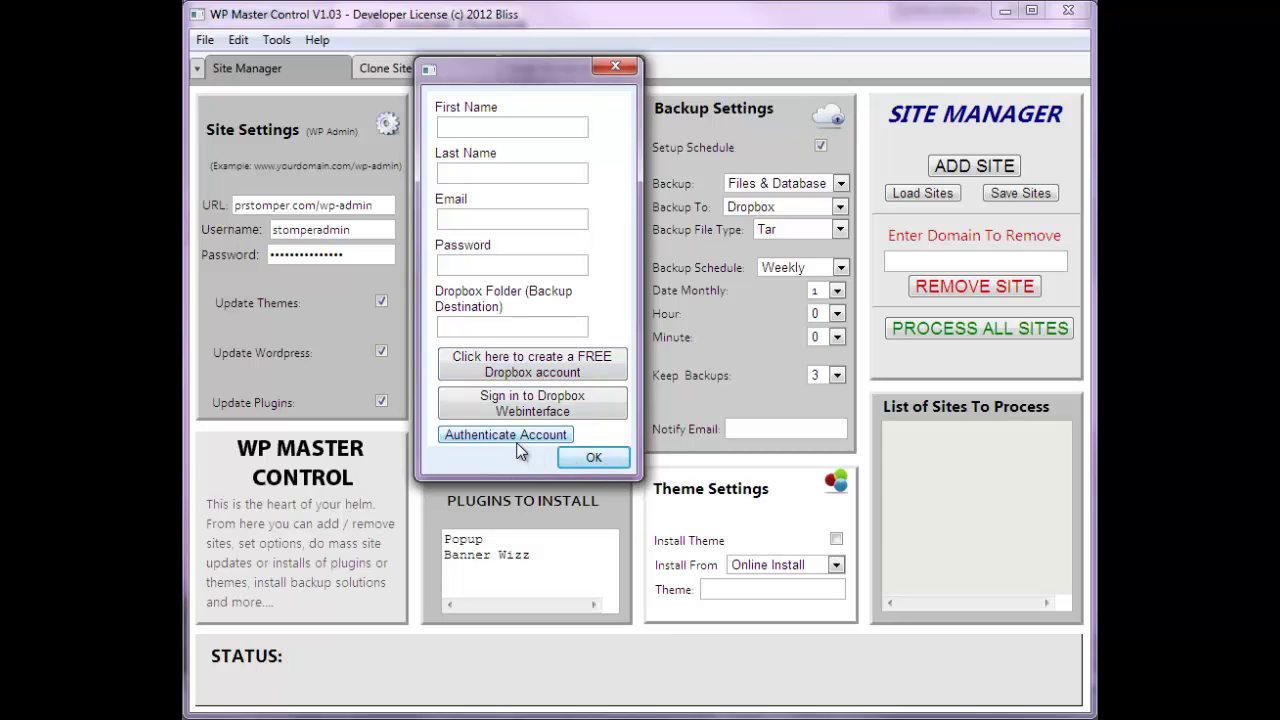
click(594, 459)
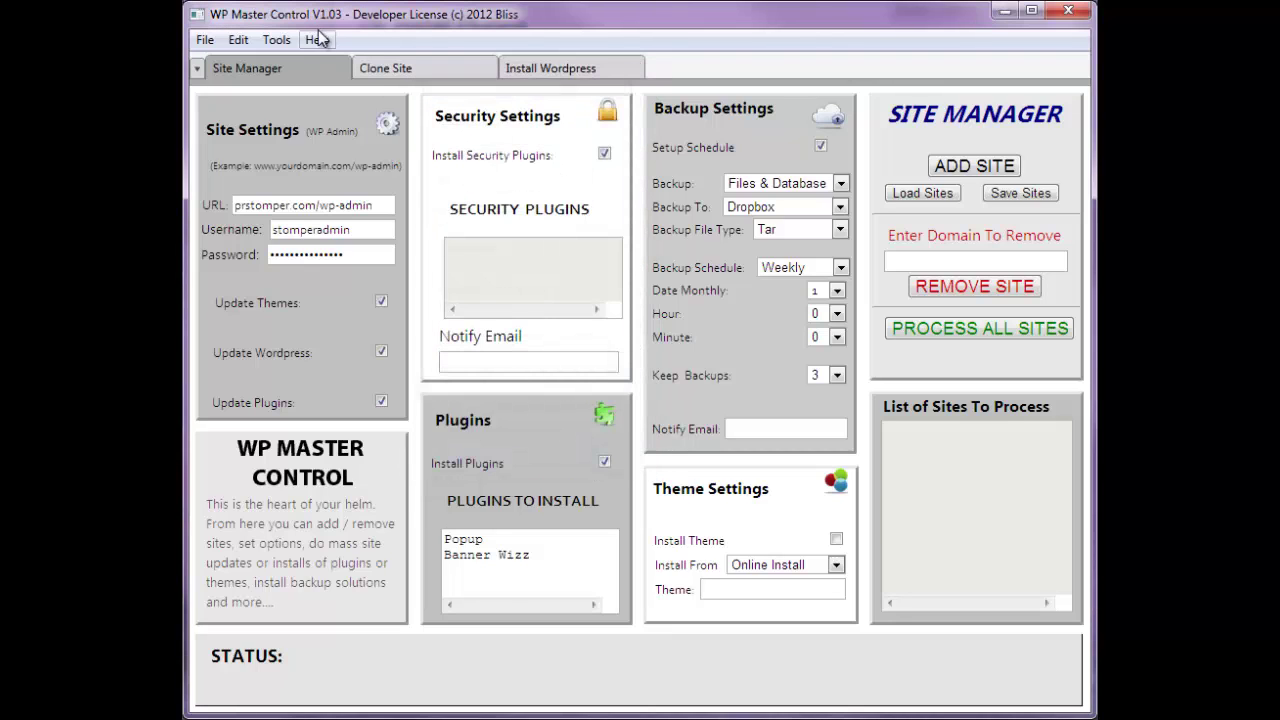
click(277, 40)
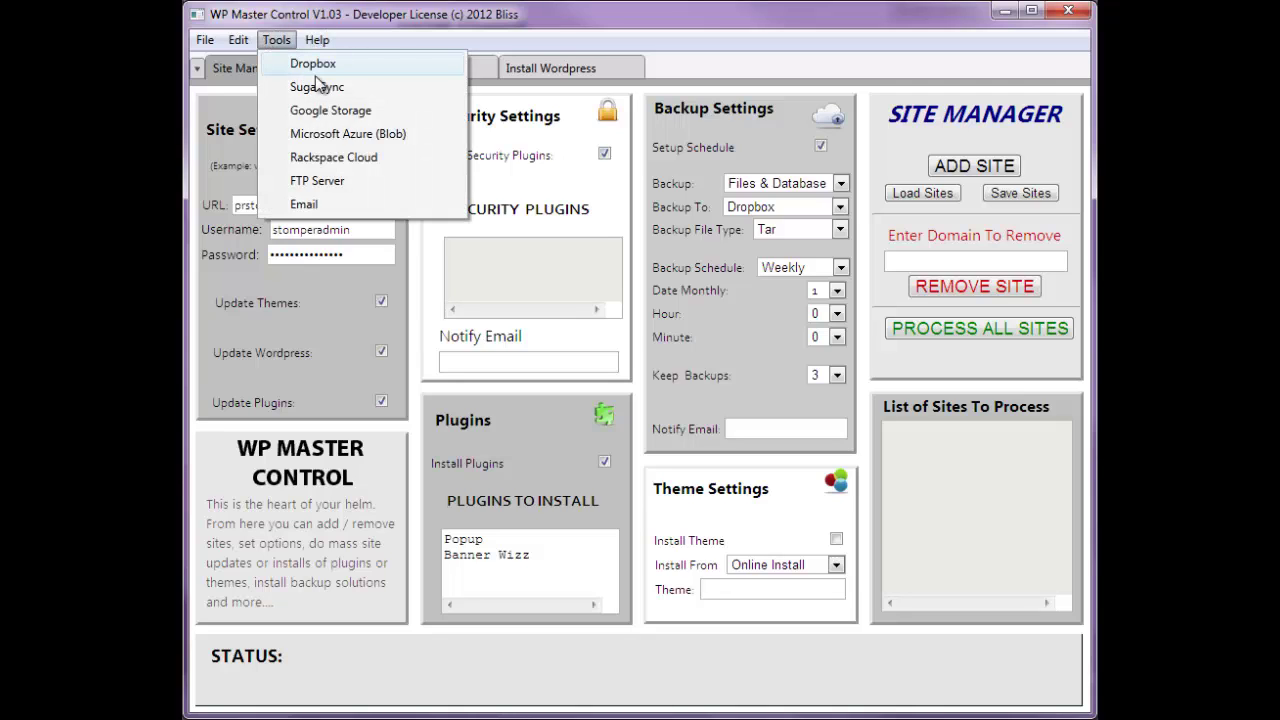
click(345, 159)
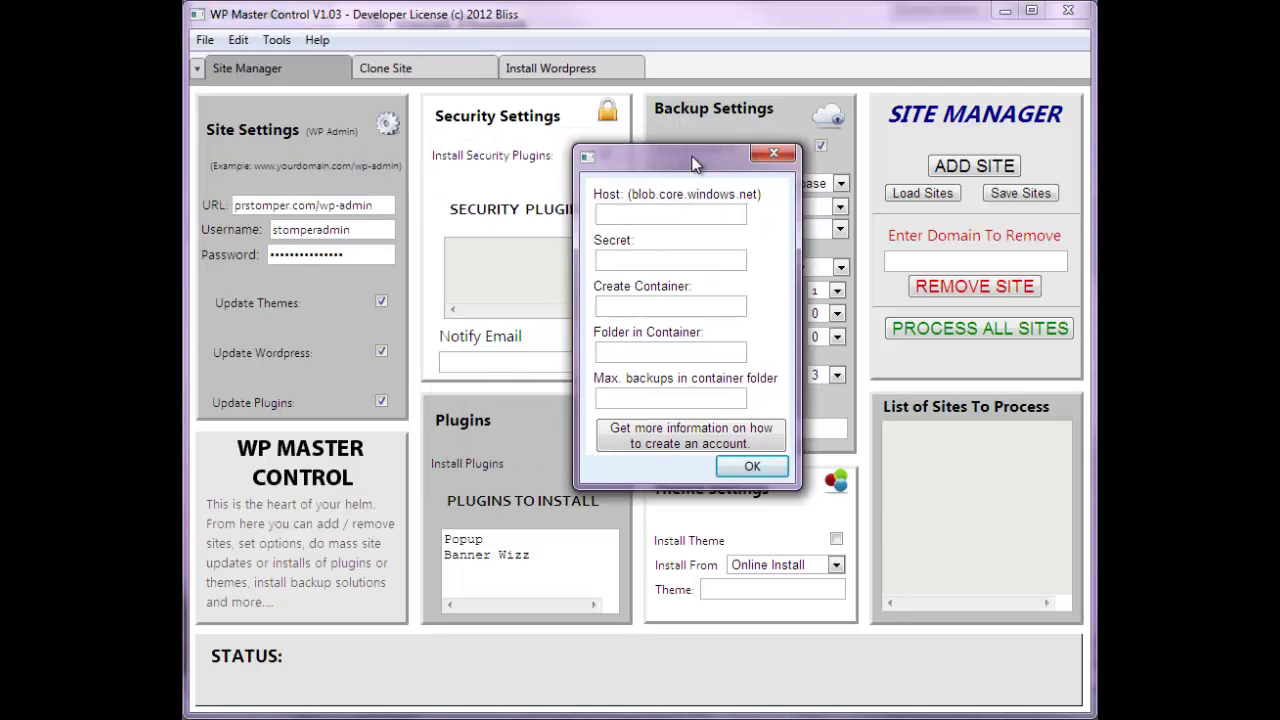
click(773, 153)
click(278, 40)
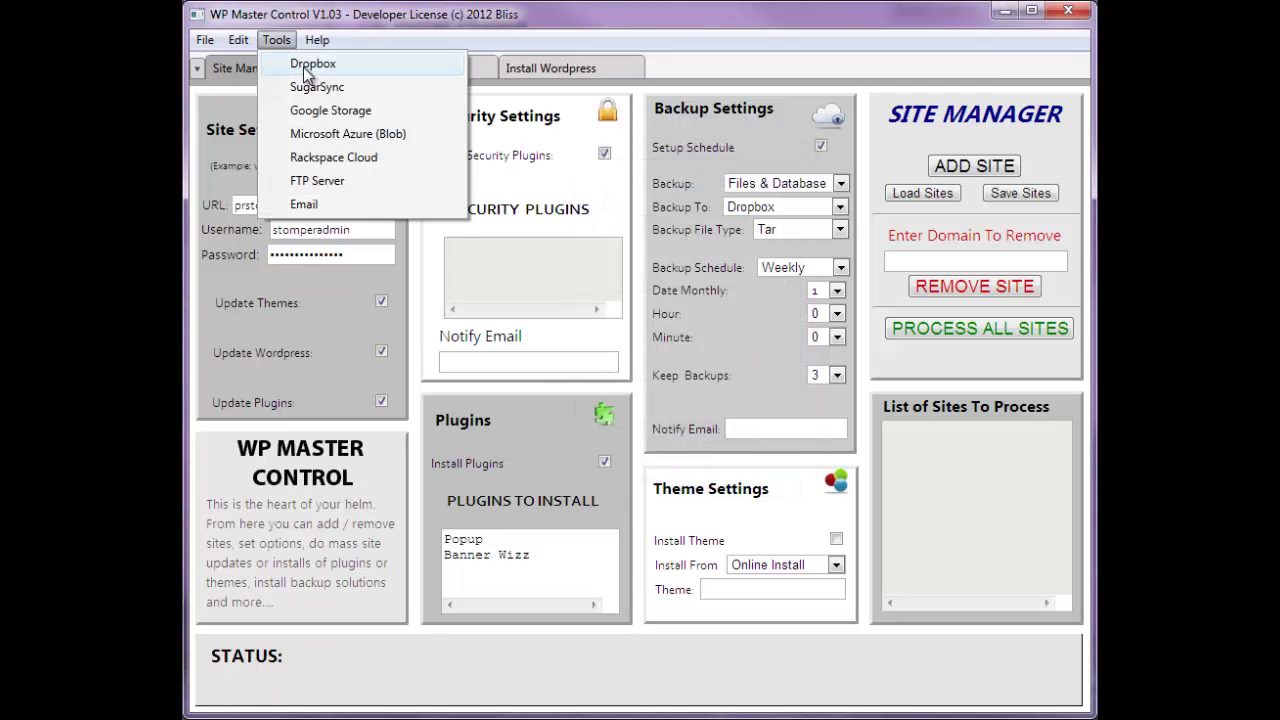
click(312, 62)
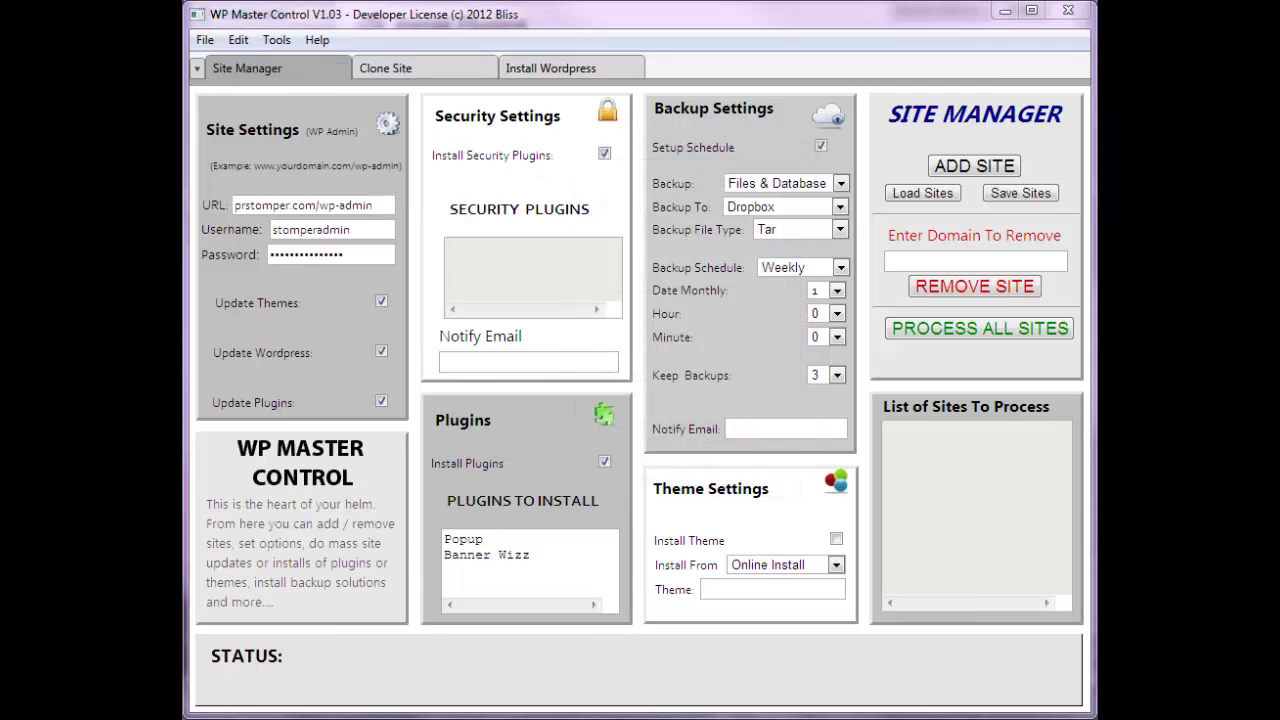
click(689, 200)
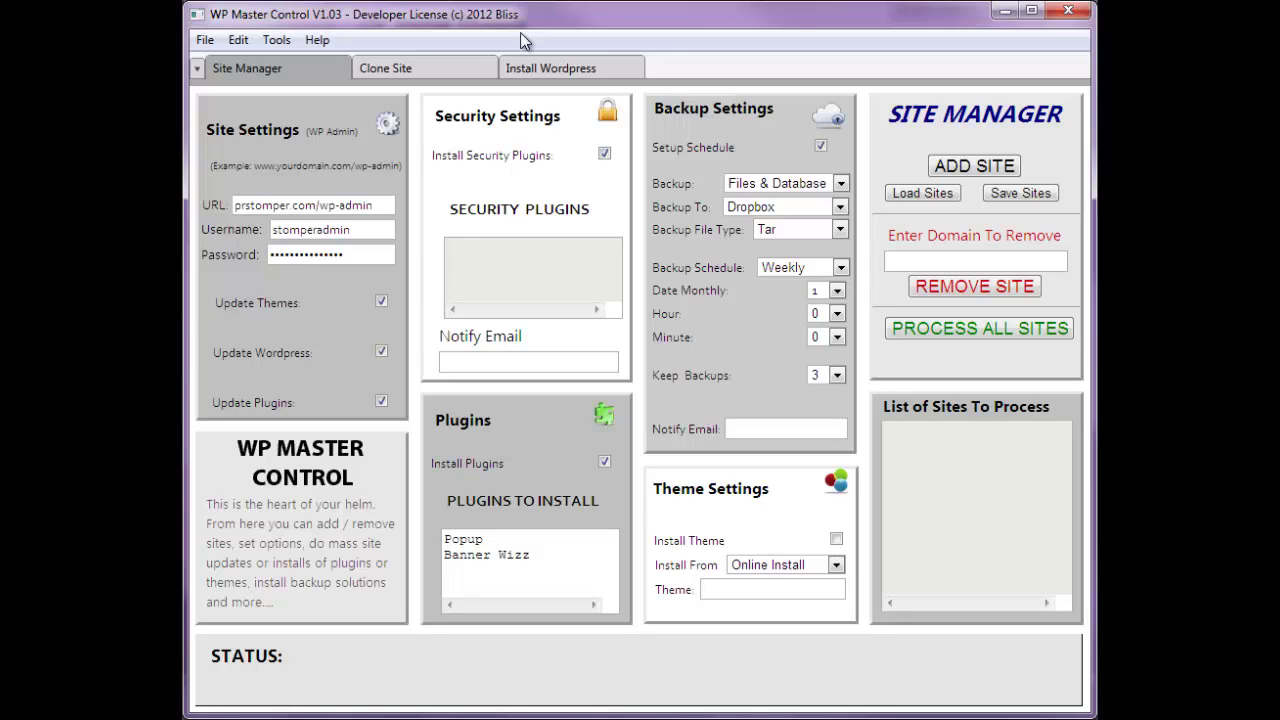
click(287, 49)
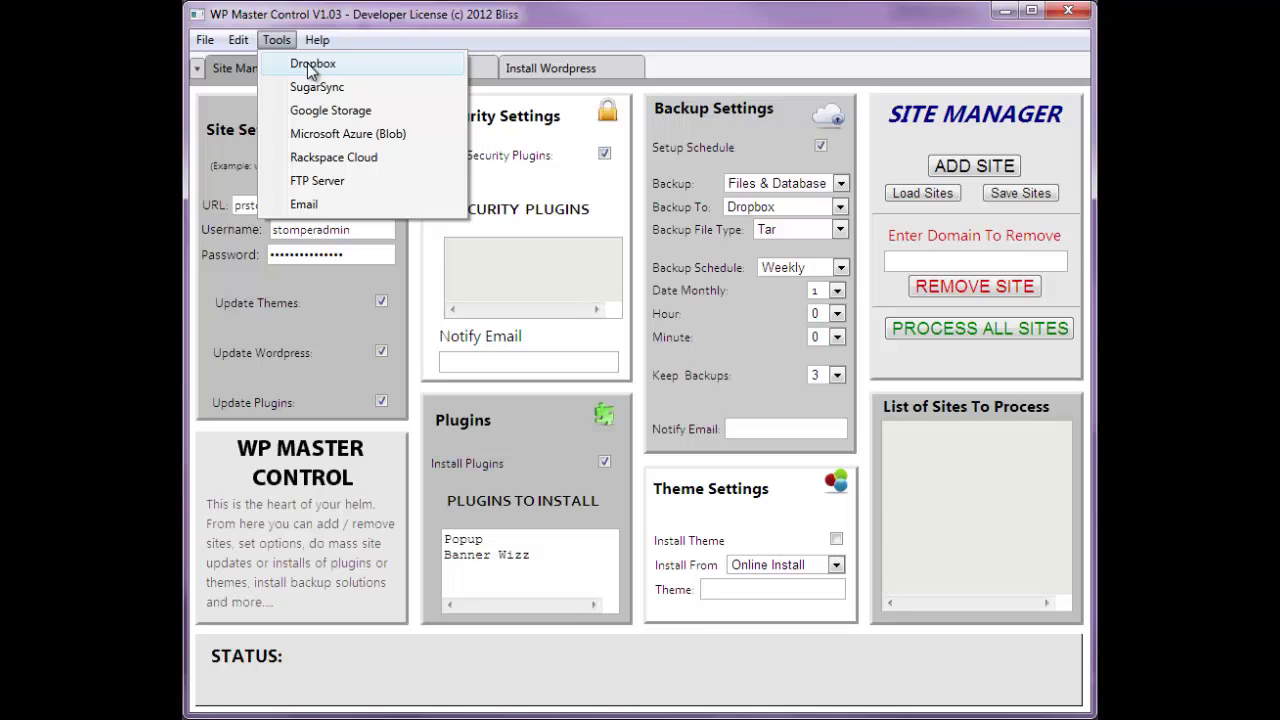
click(311, 66)
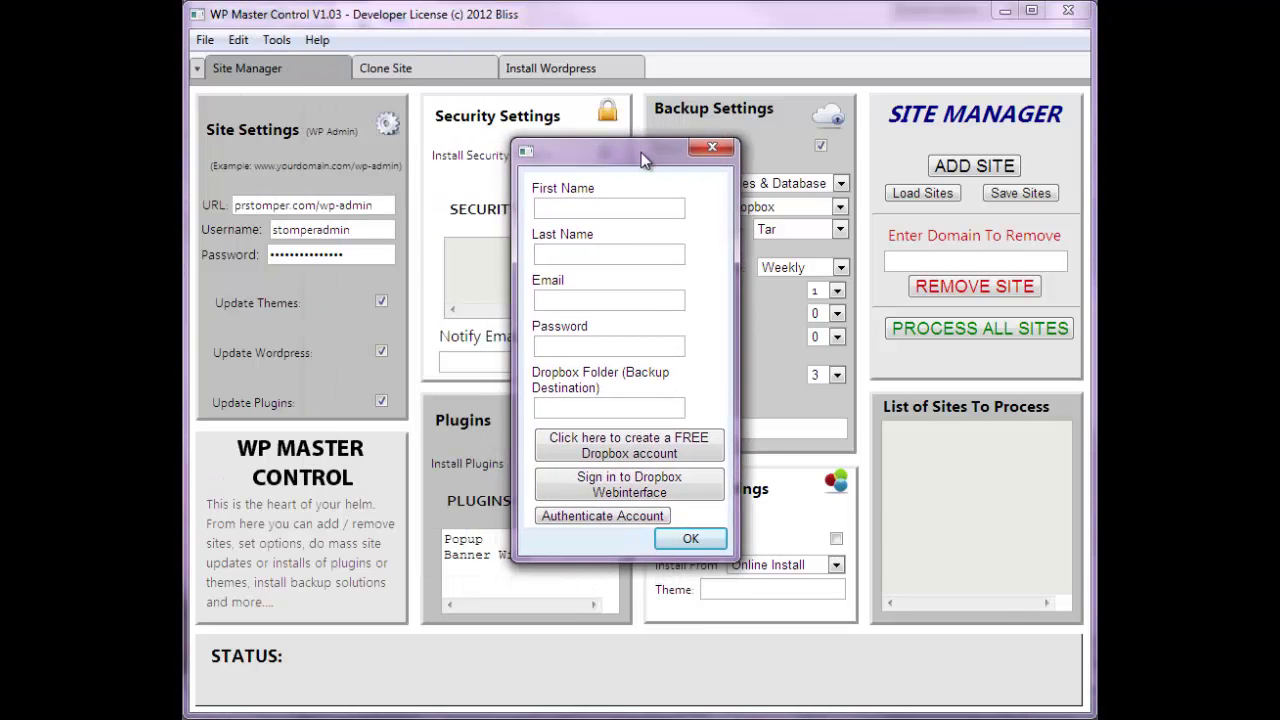
click(696, 549)
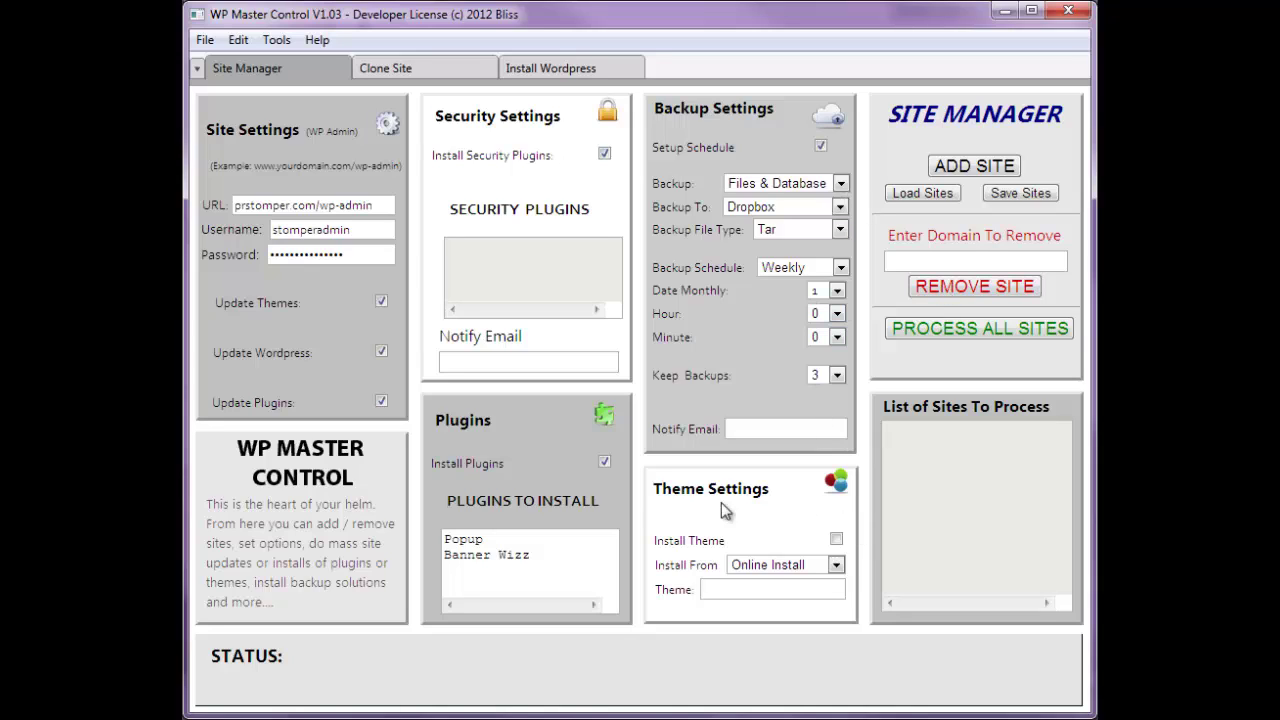
Search WordPress themes for 'cars', then change the search to 'people'.
click(720, 590)
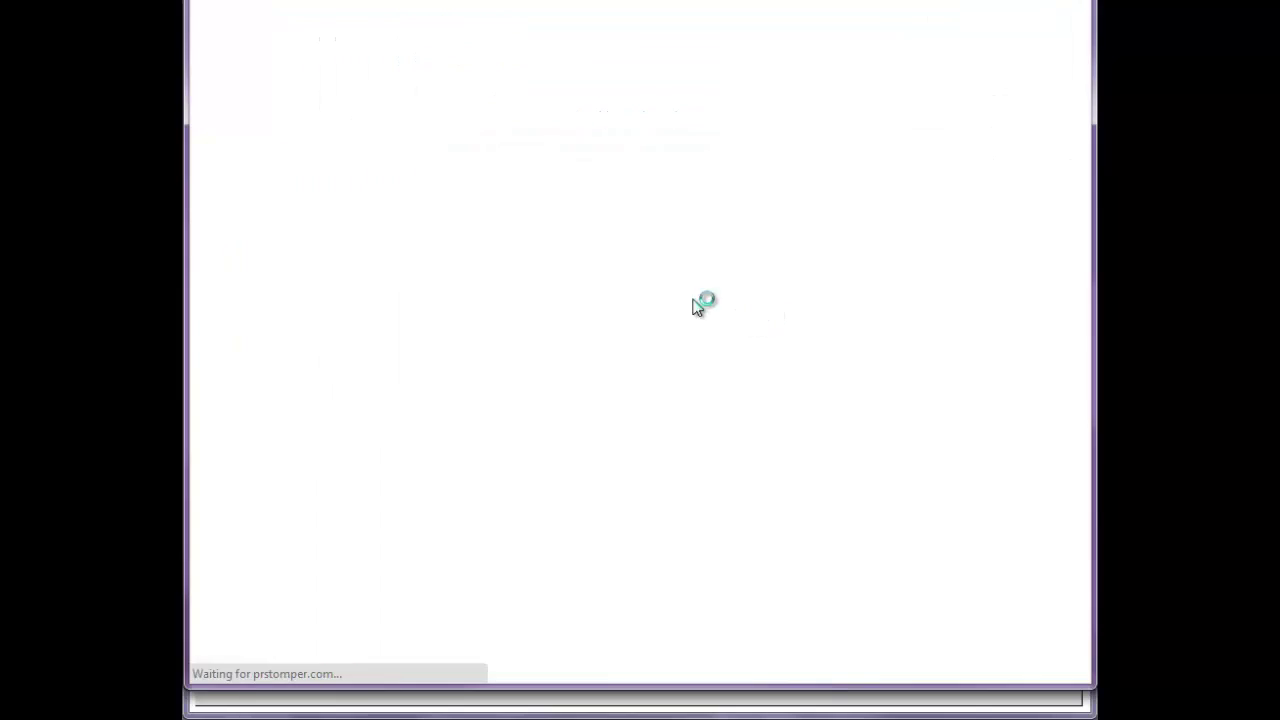
click(647, 42)
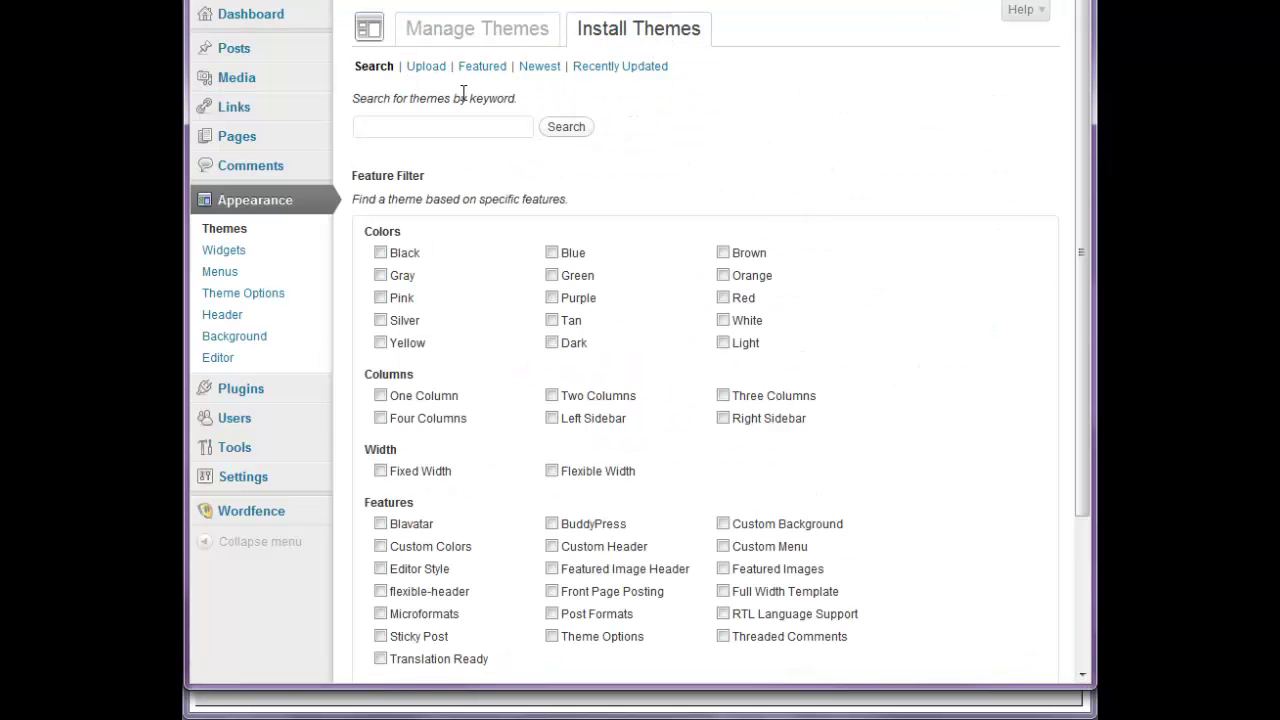
click(461, 125)
text(cars)
click(566, 127)
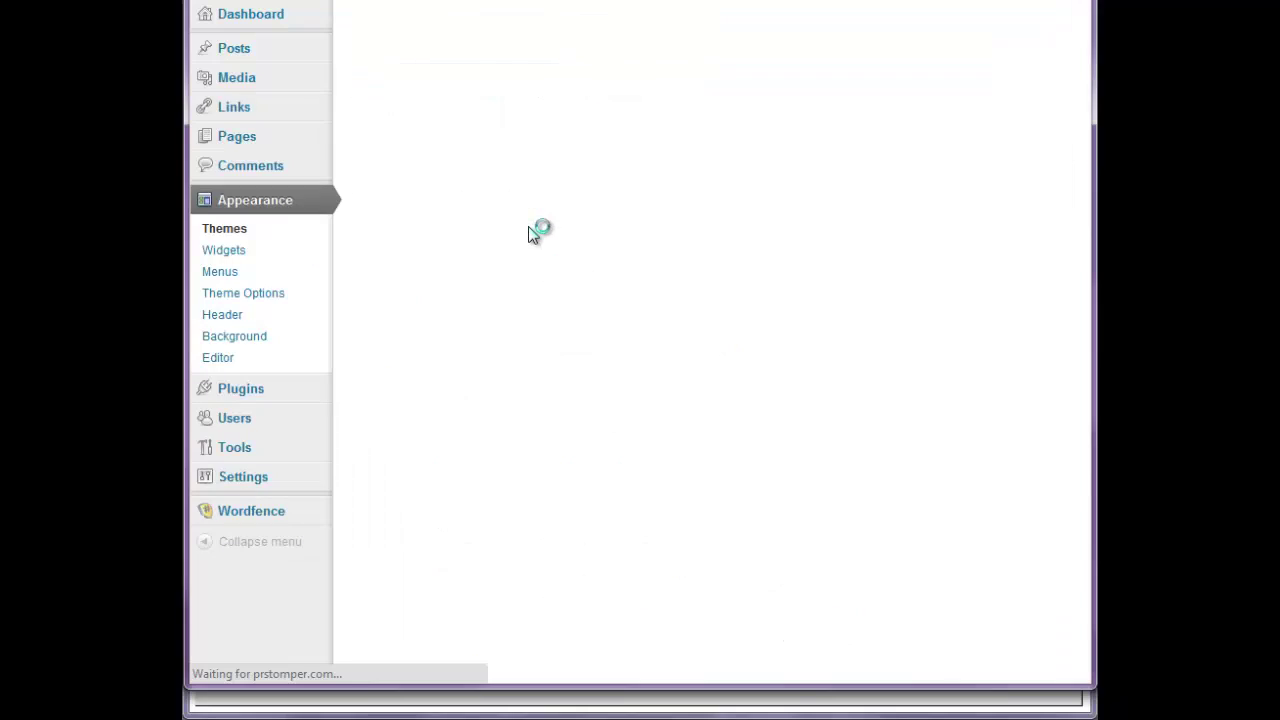
click(516, 106)
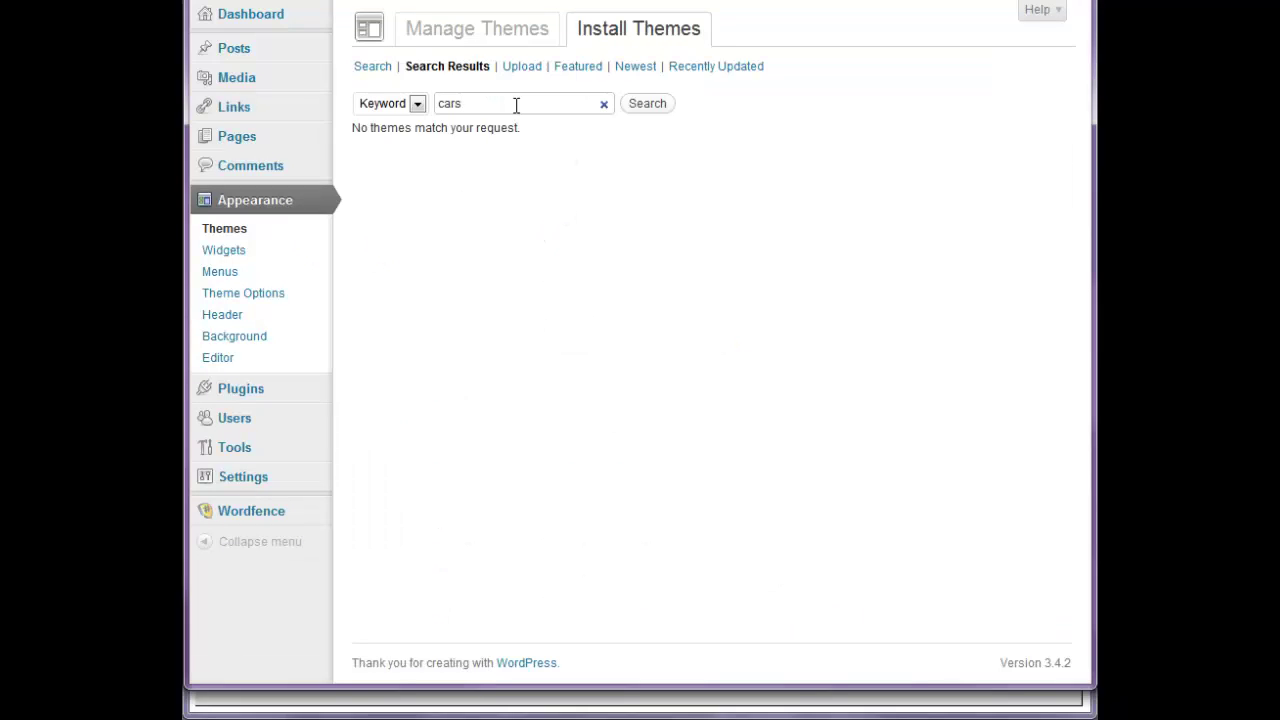
key(BackSpace)
key(BackSpace)
key(BackSpace)
key(BackSpace)
text(people)
click(656, 110)
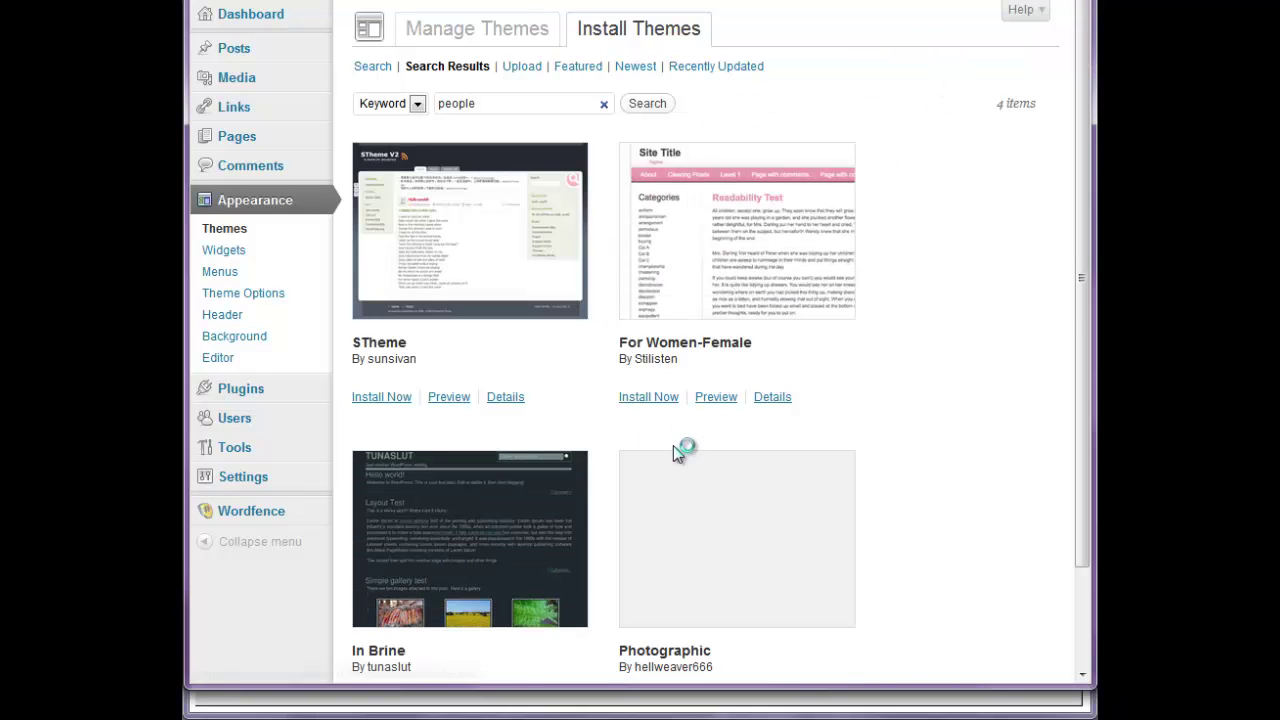
Copy the Photographic theme name from the results and go back to WP Master Control.
scroll(673, 445, down, 2)
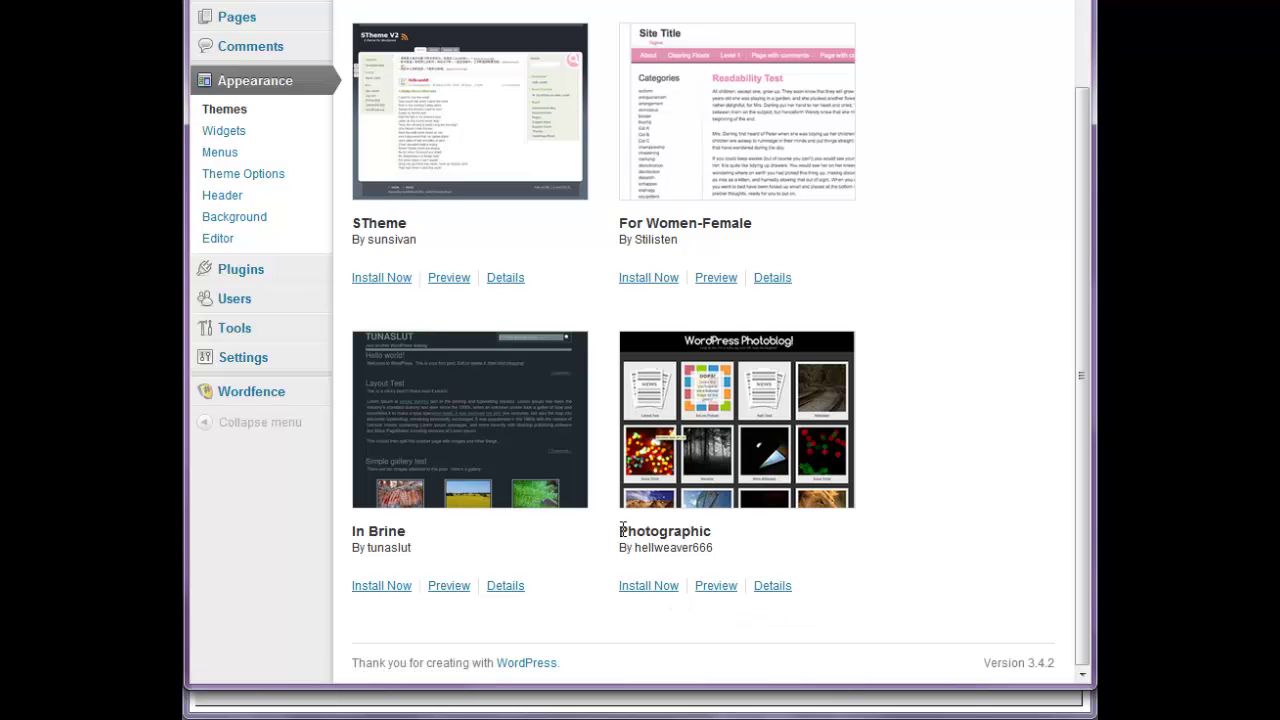
mouse_move(621, 528)
mouse_down()
mouse_move(720, 537)
mouse_move(621, 536)
mouse_up()
key(ctrl+c)
click(723, 546)
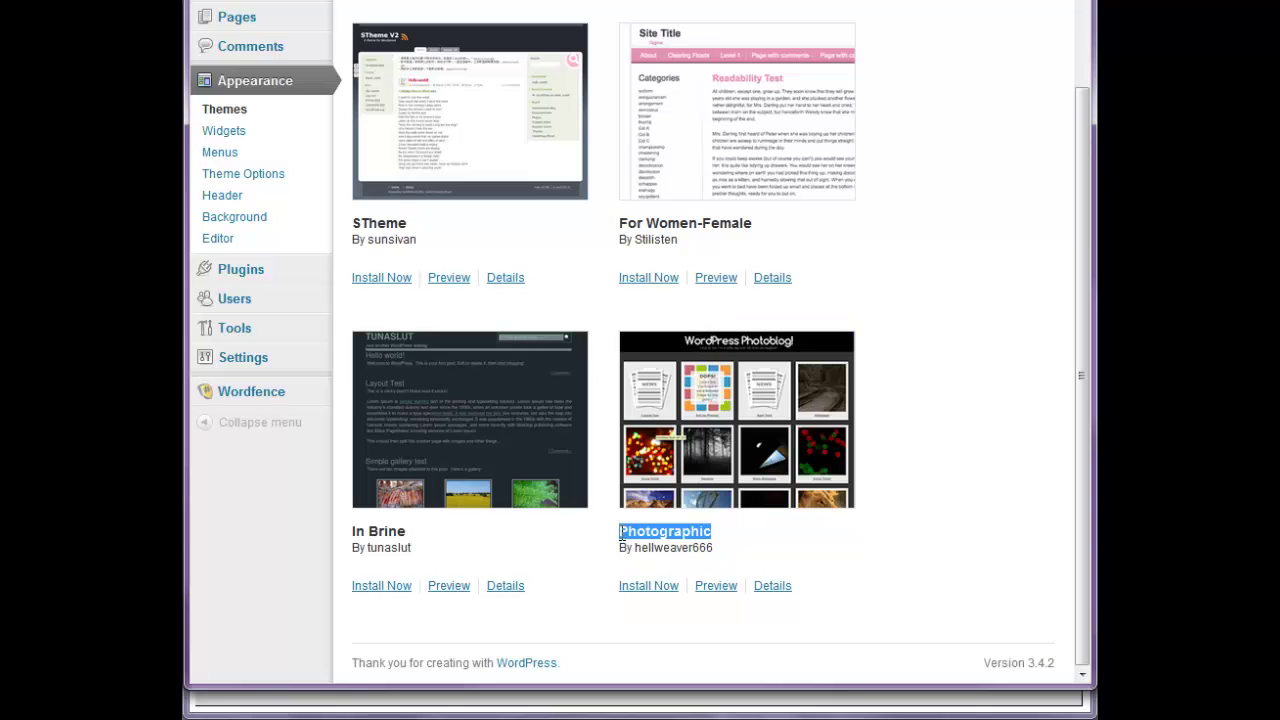
right_click(622, 538)
click(667, 548)
key(alt+Tab)
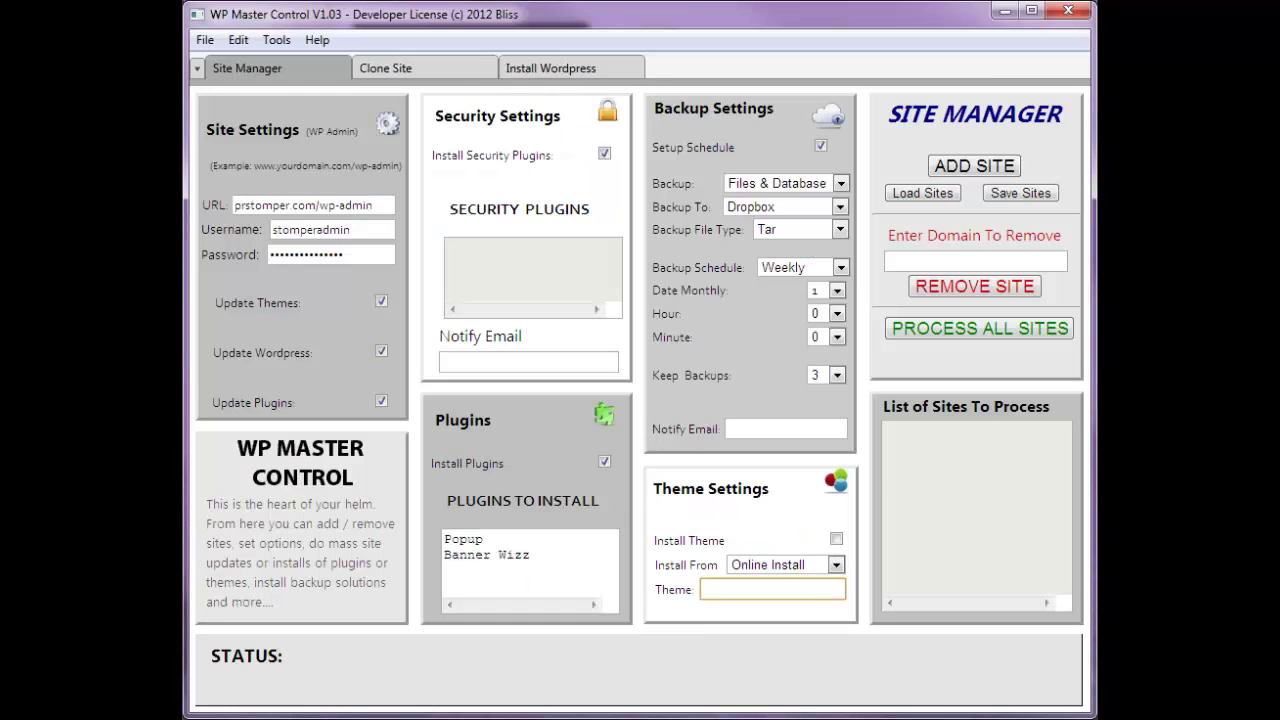
Paste Photographic into the Theme field, uncheck Setup Schedule, and list wordfence security as a security plugin.
right_click(760, 589)
click(816, 507)
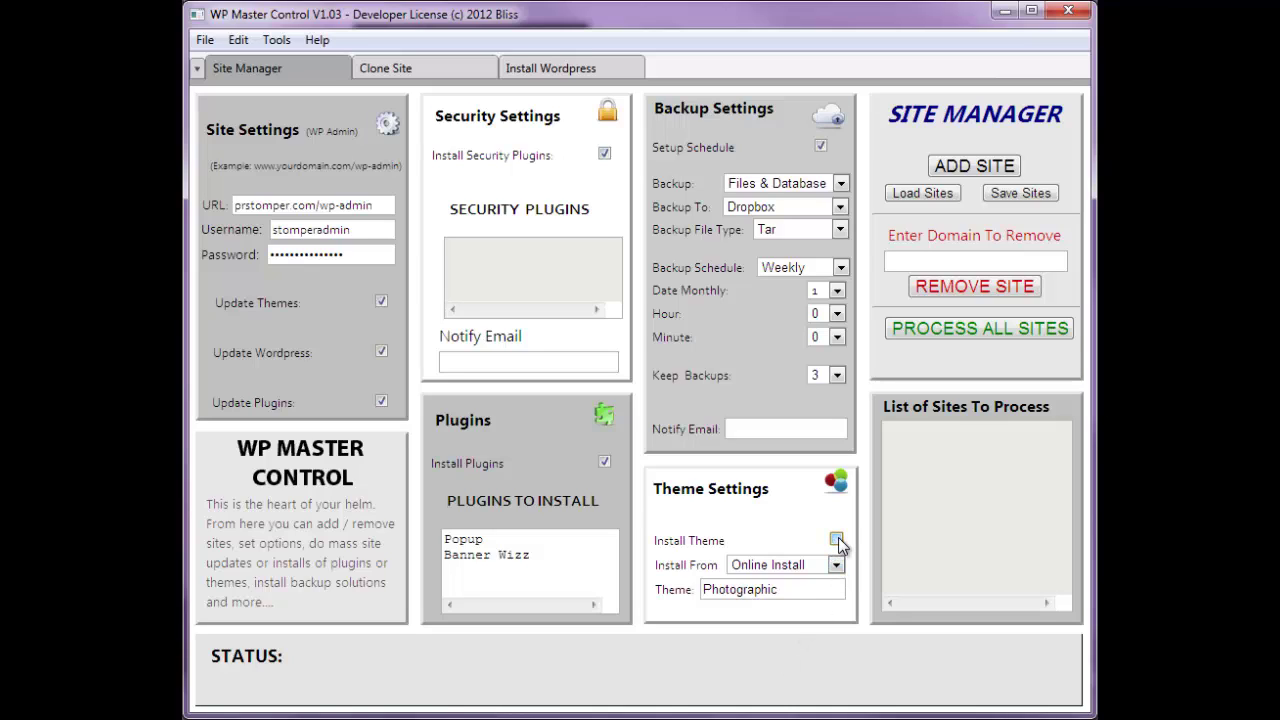
click(821, 147)
click(972, 170)
Add prstomper.com to the List of Sites To Process with ADD SITE.
click(997, 168)
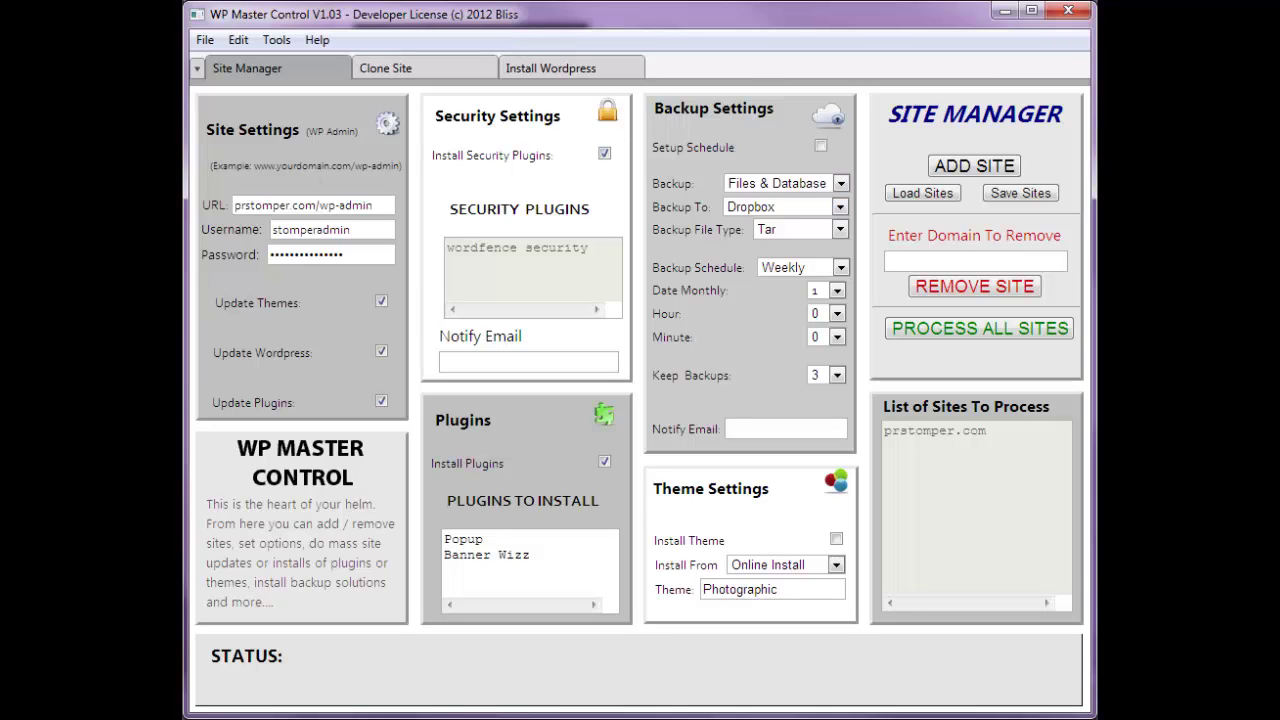
Open the Config folder in Explorer to find the wpmcdata settings file, then minimize Explorer.
mouse_move(249, 715)
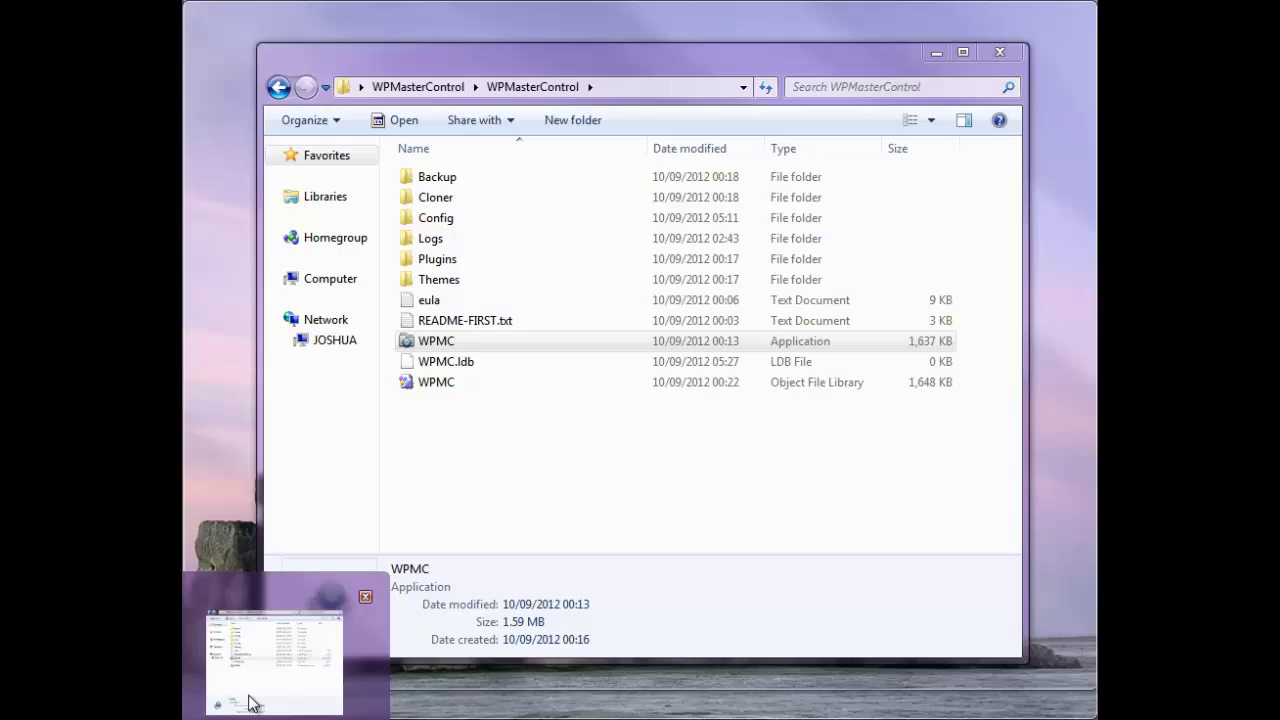
click(252, 703)
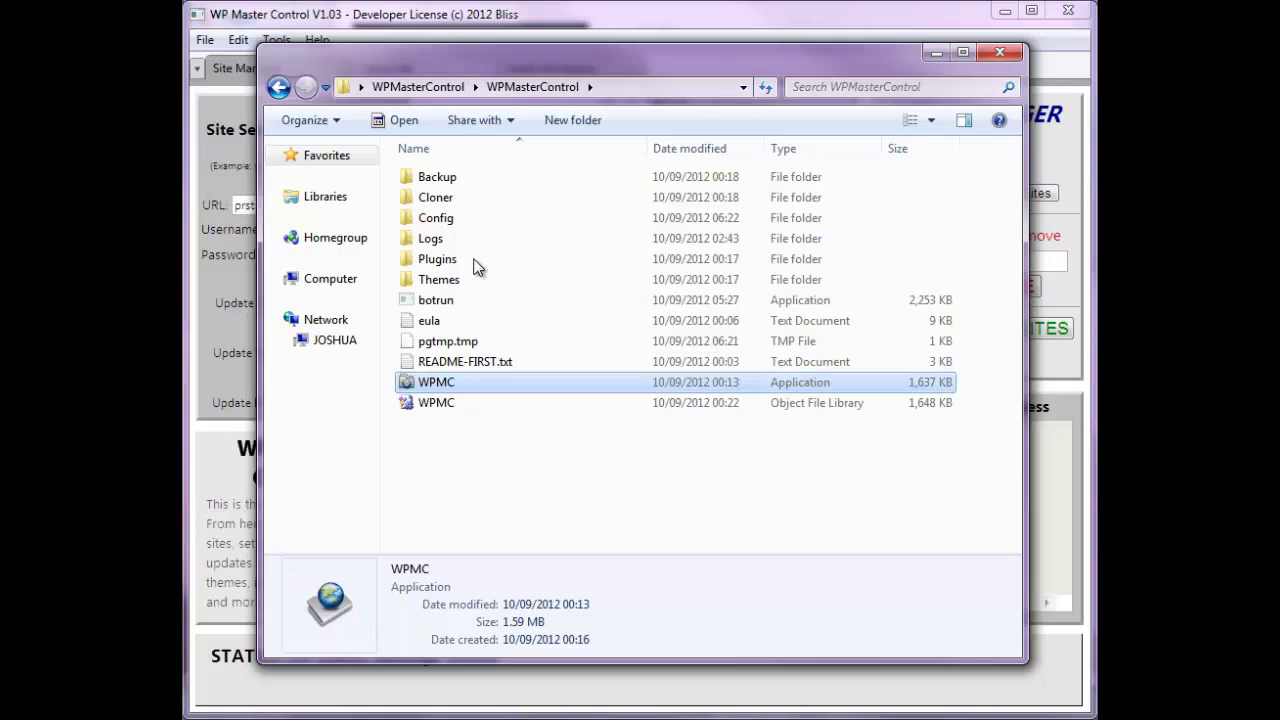
double_click(469, 220)
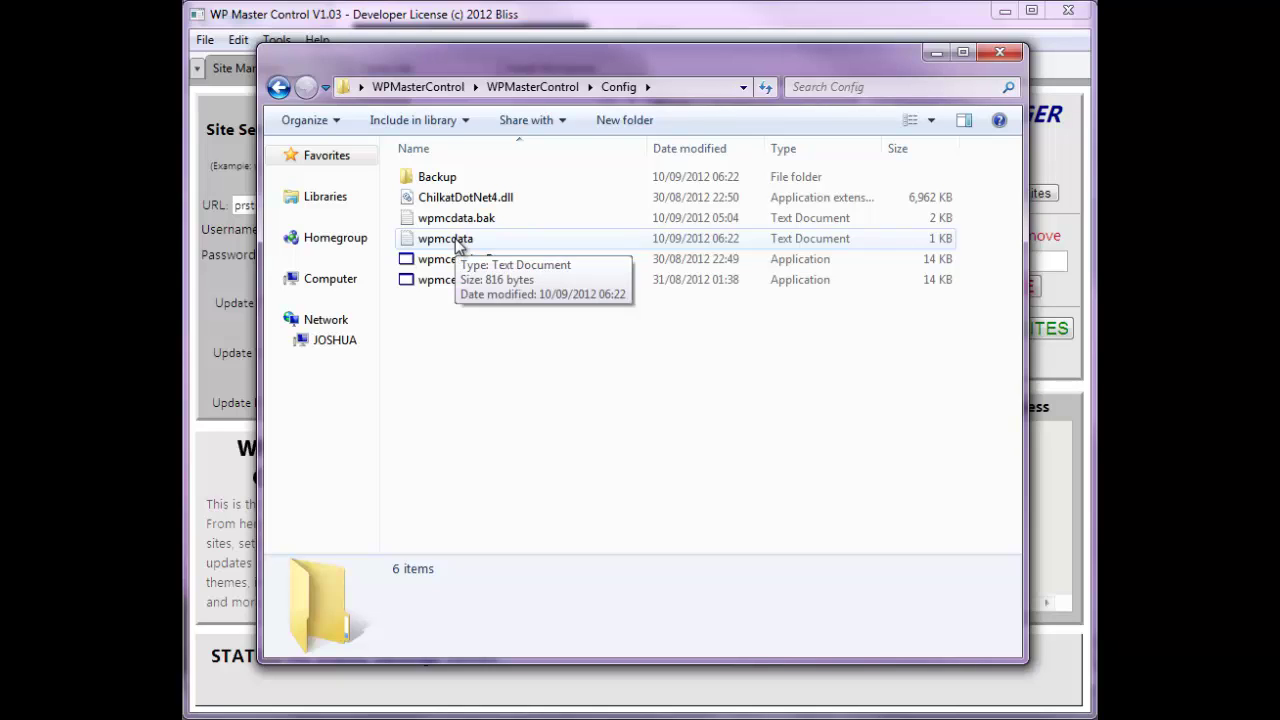
click(934, 56)
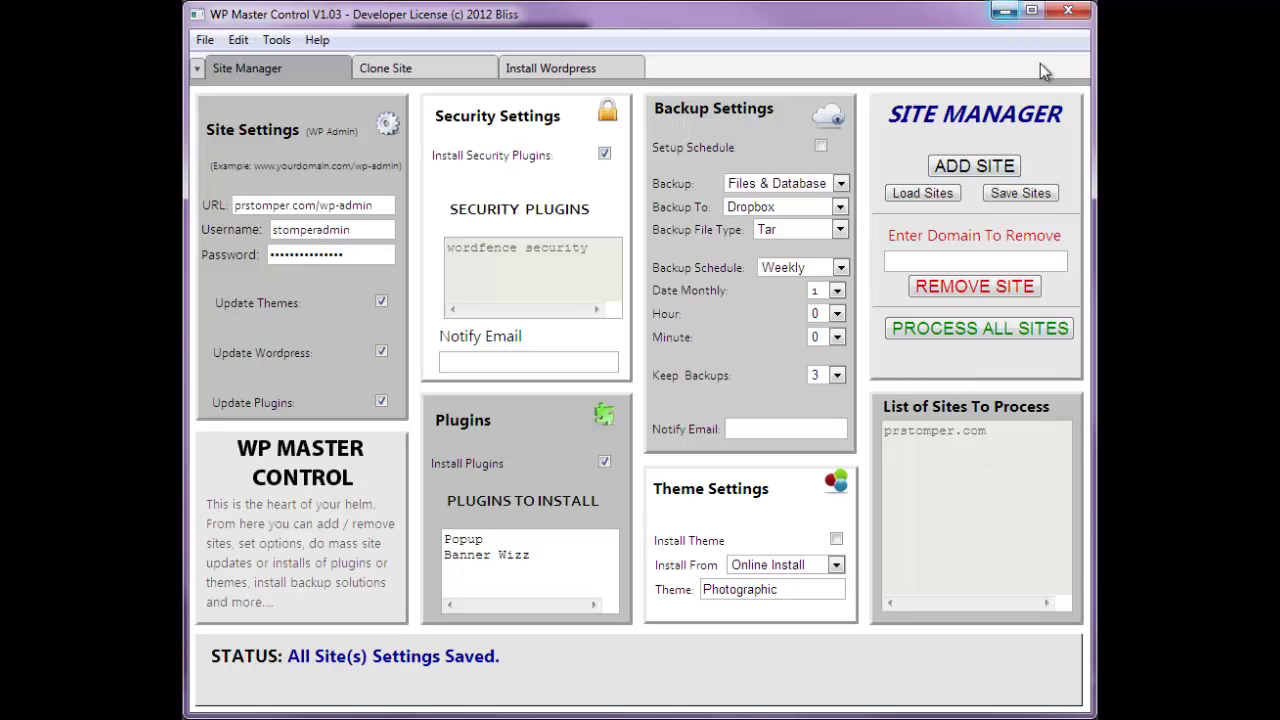
Close WP Master Control, go back up to the WPMasterControl folder, select WPMC, and minimize Explorer.
click(1068, 12)
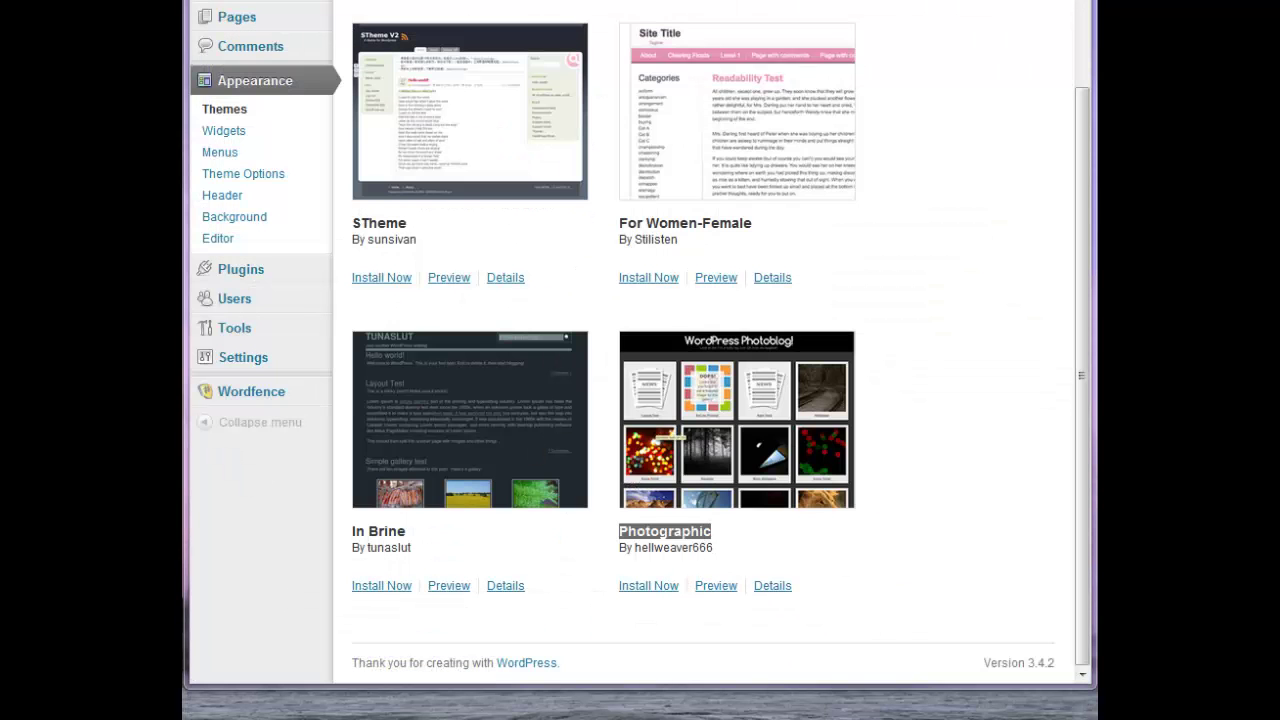
mouse_move(229, 712)
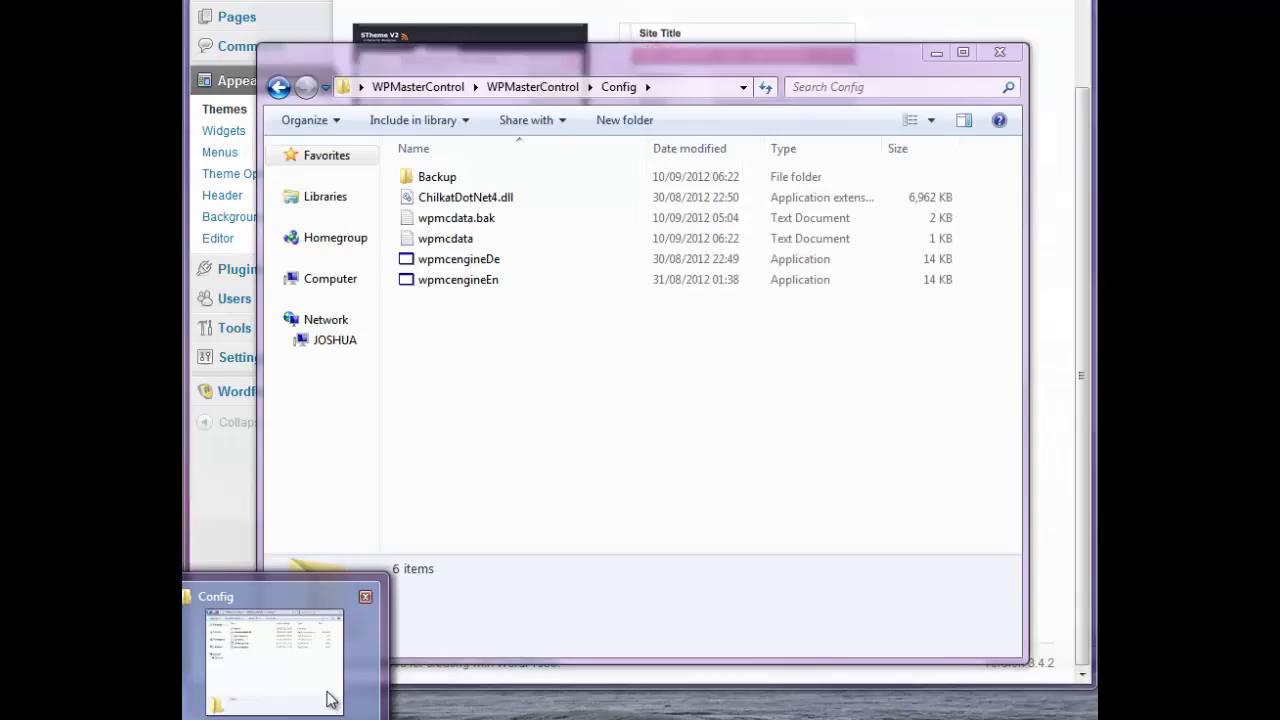
click(327, 692)
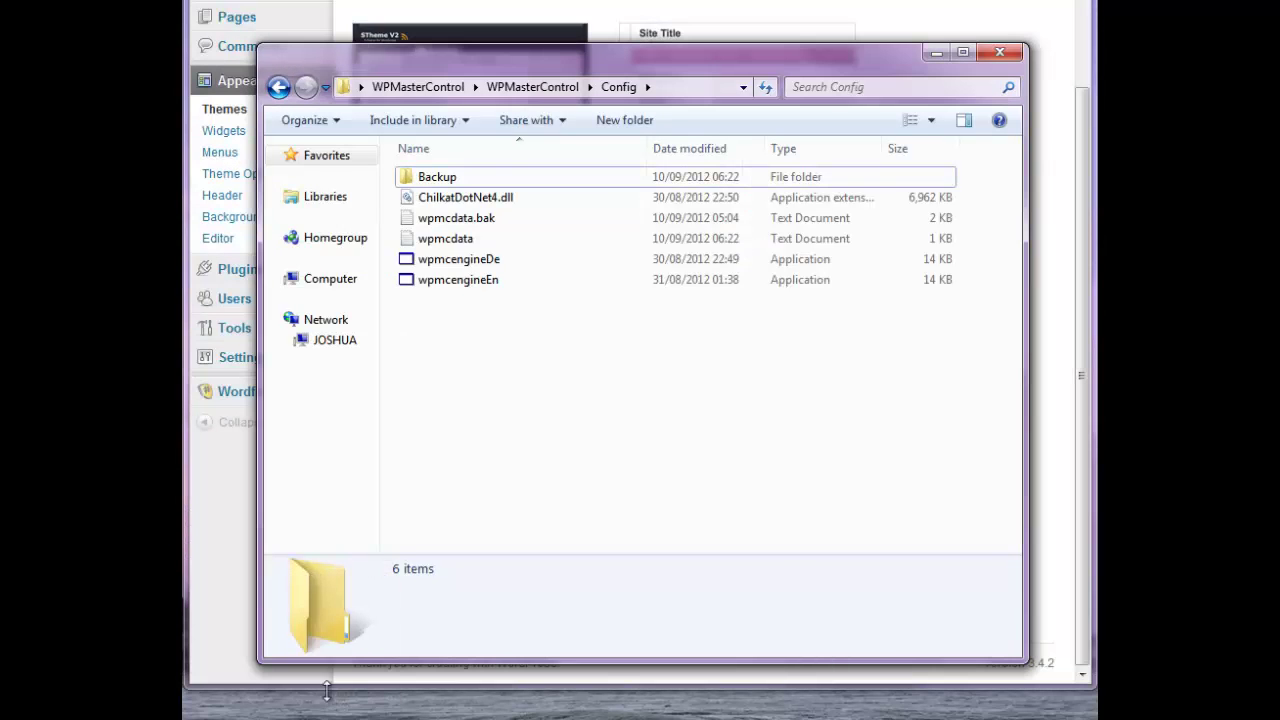
click(549, 88)
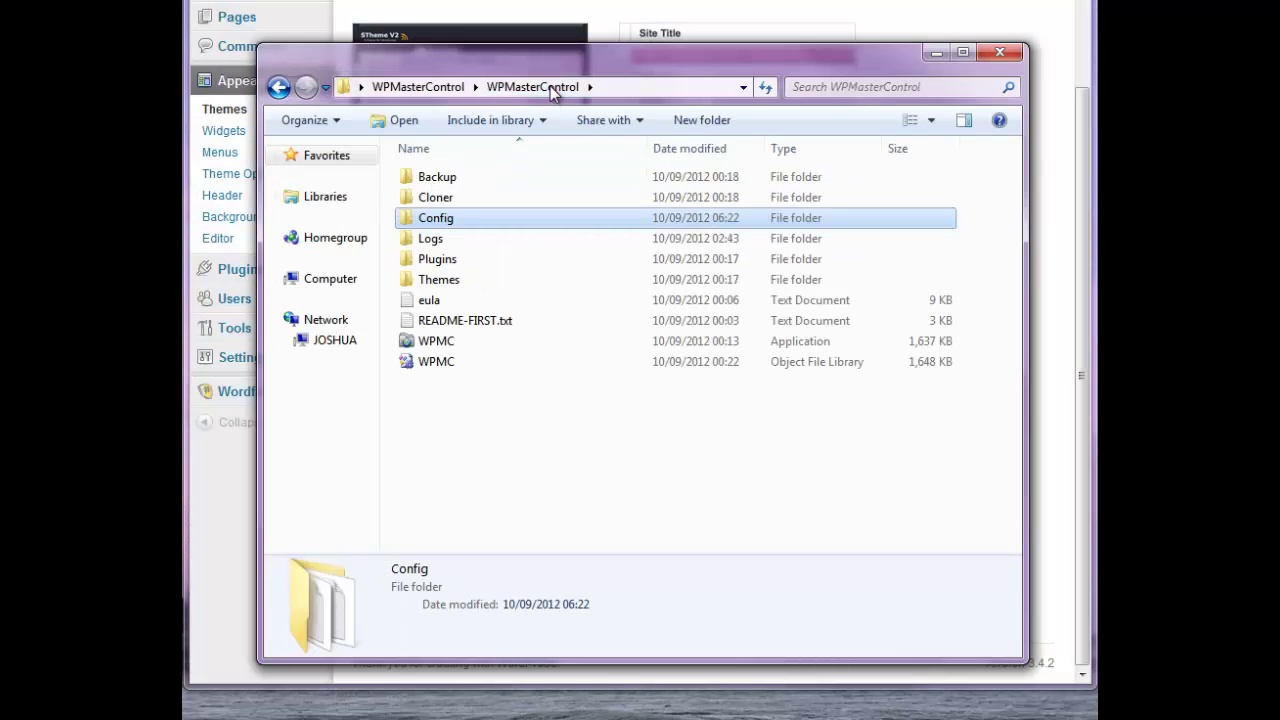
click(482, 342)
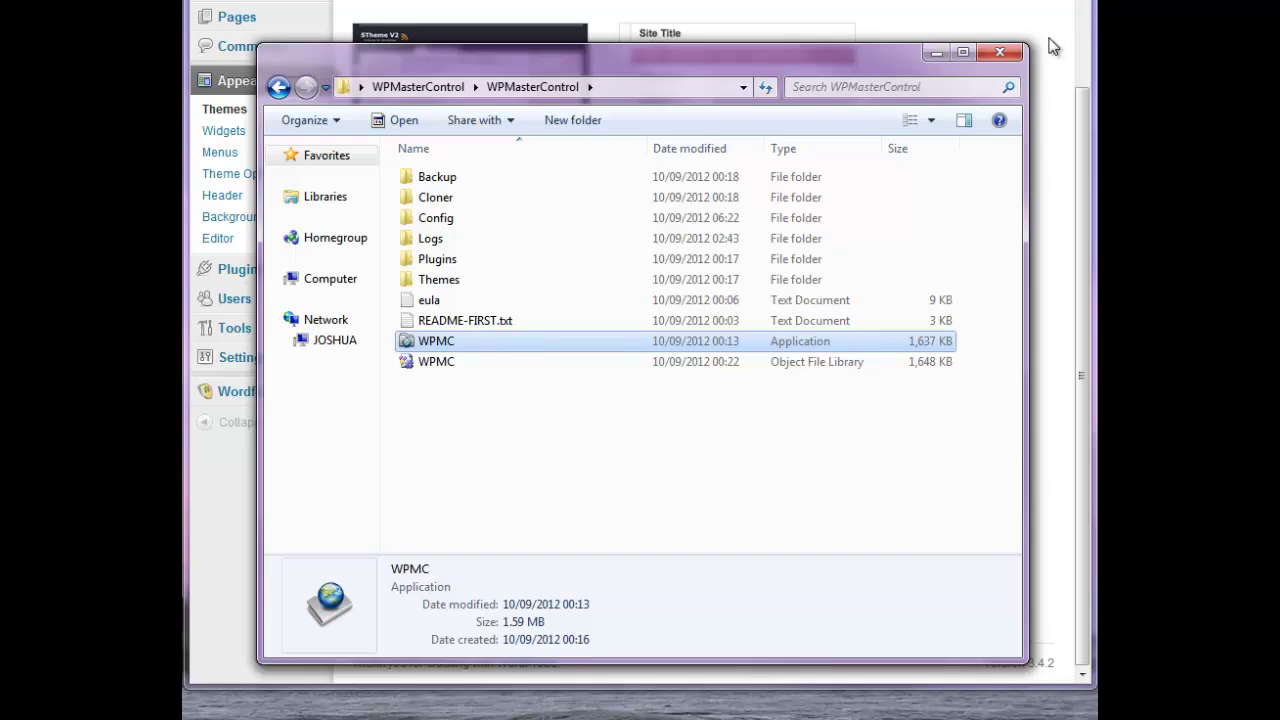
click(936, 53)
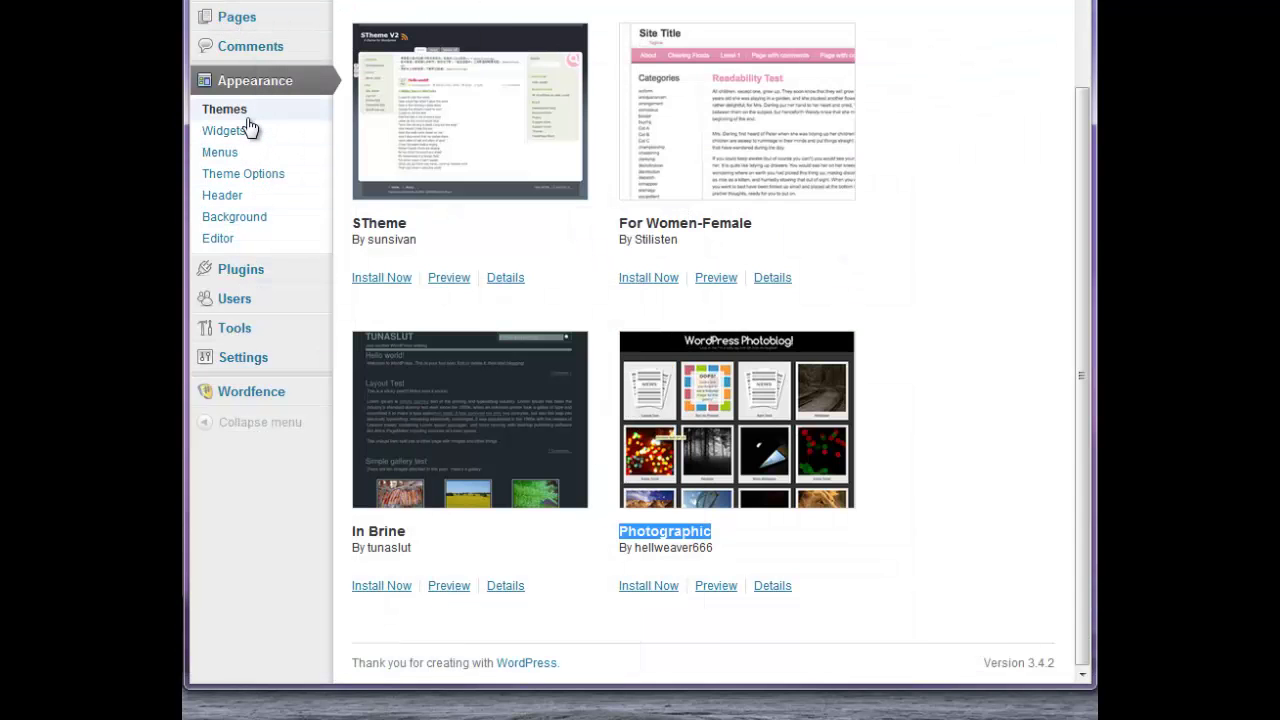
drag(1086, 148, 1084, 66)
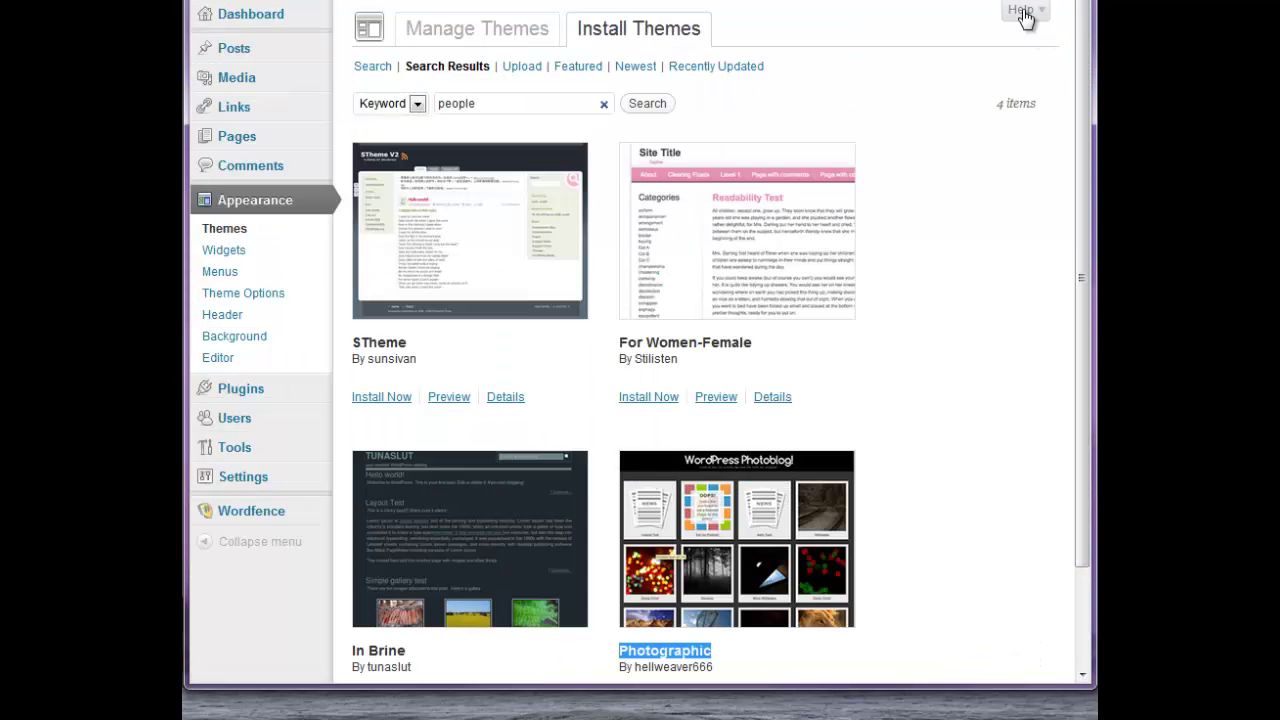
Log out of the WordPress admin from the account menu and return to WP Master Control.
mouse_move(1030, 12)
click(931, 82)
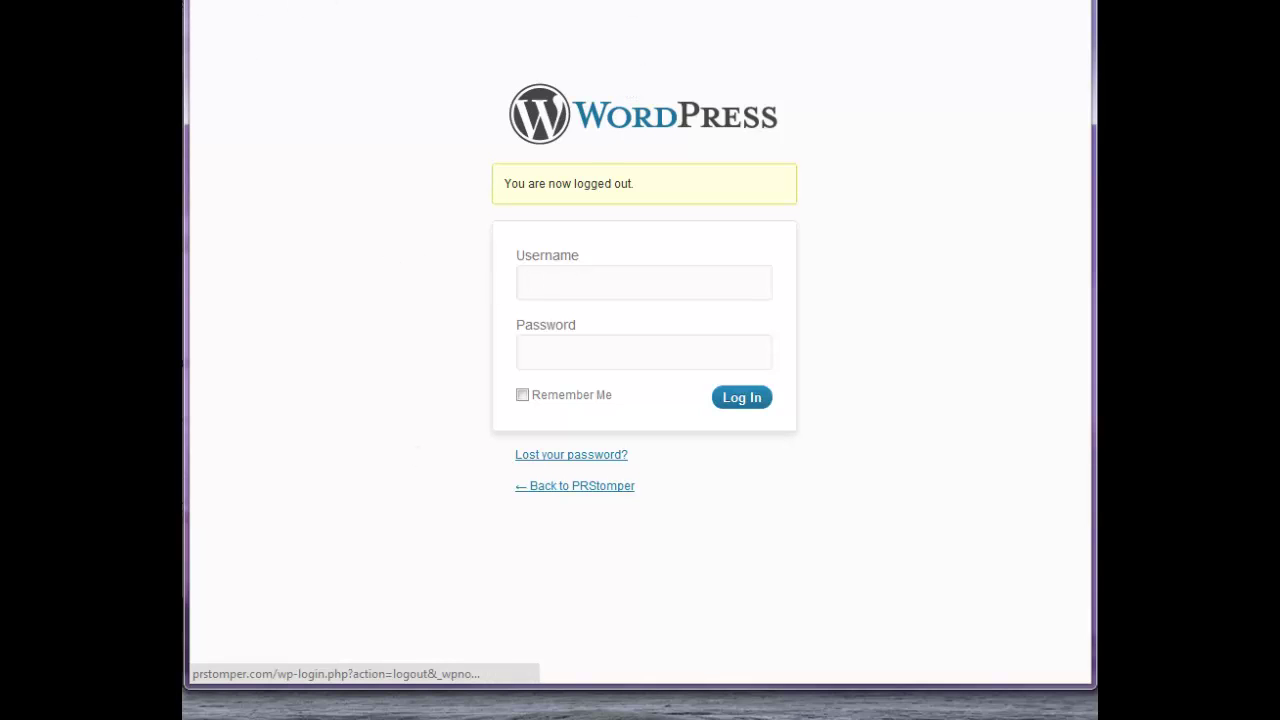
key(alt+Tab)
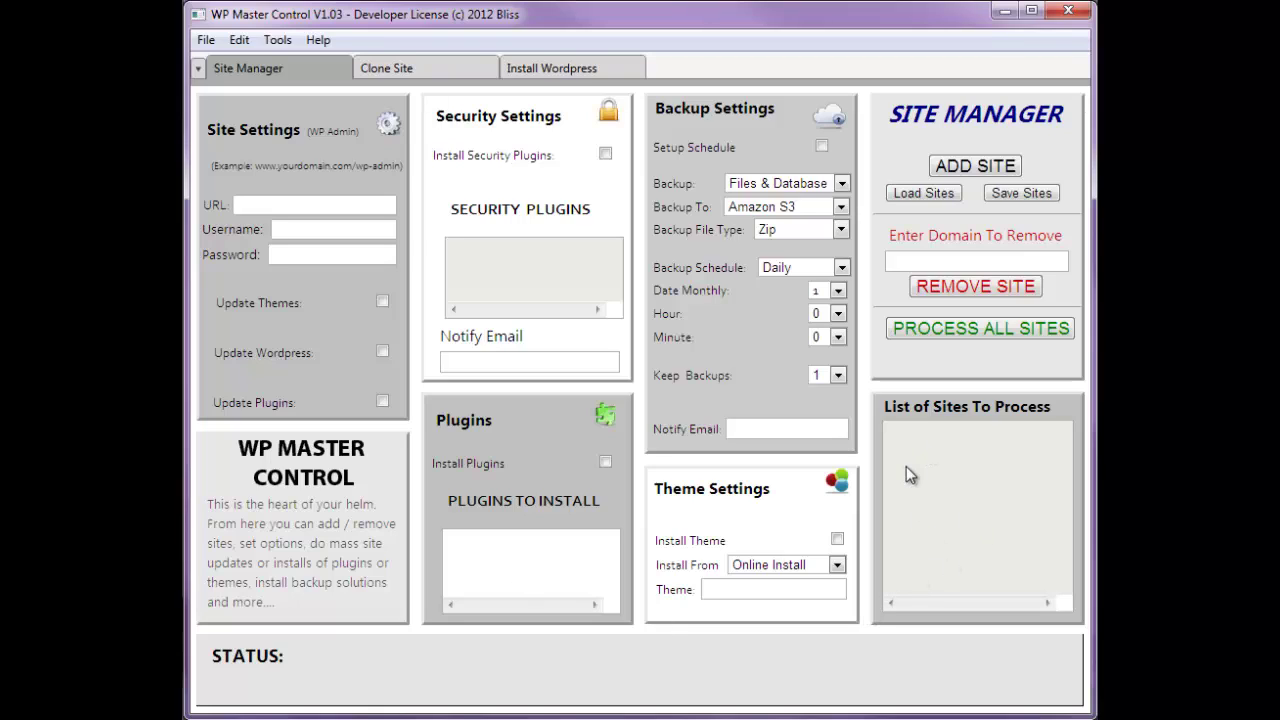
Load the saved sites to restore the prstomper.com entry and its settings.
click(923, 193)
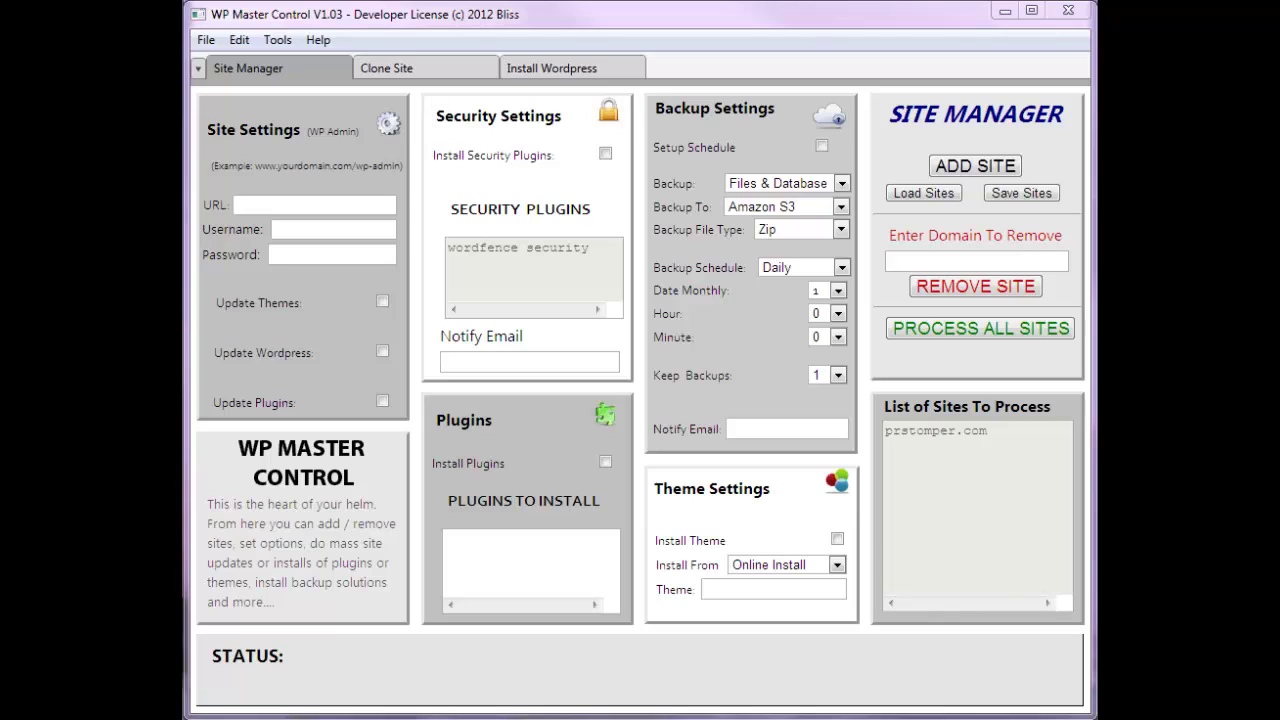
Paste the wsowizard.com wp-admin address, admin username and password into Site Settings.
click(329, 206)
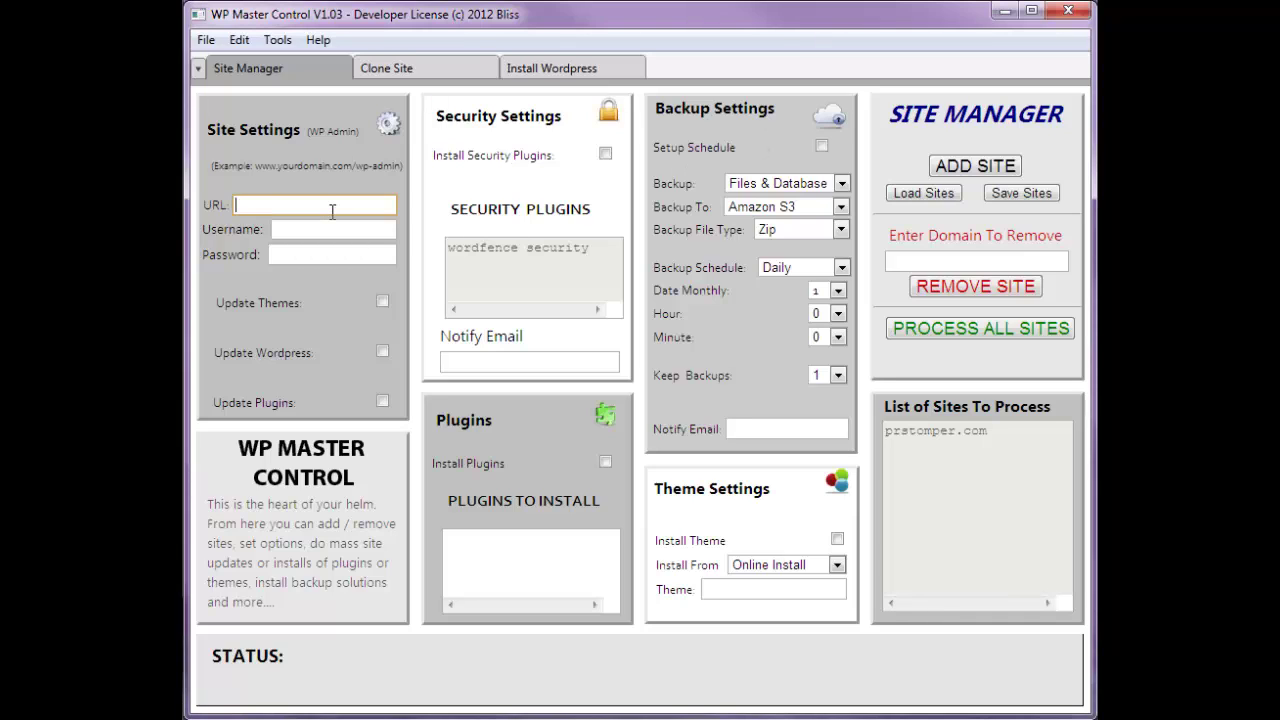
text(www.wsowizard.com/magic/wp-admin)
click(318, 230)
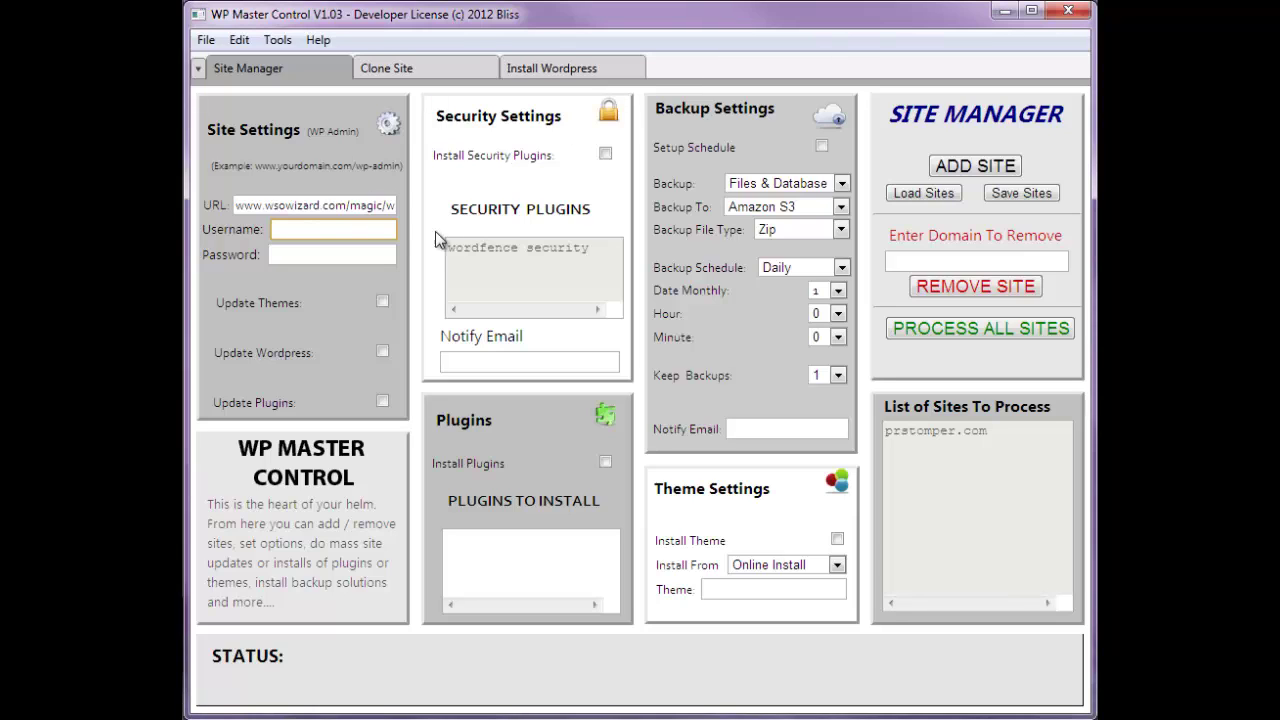
text(,wizadmin)
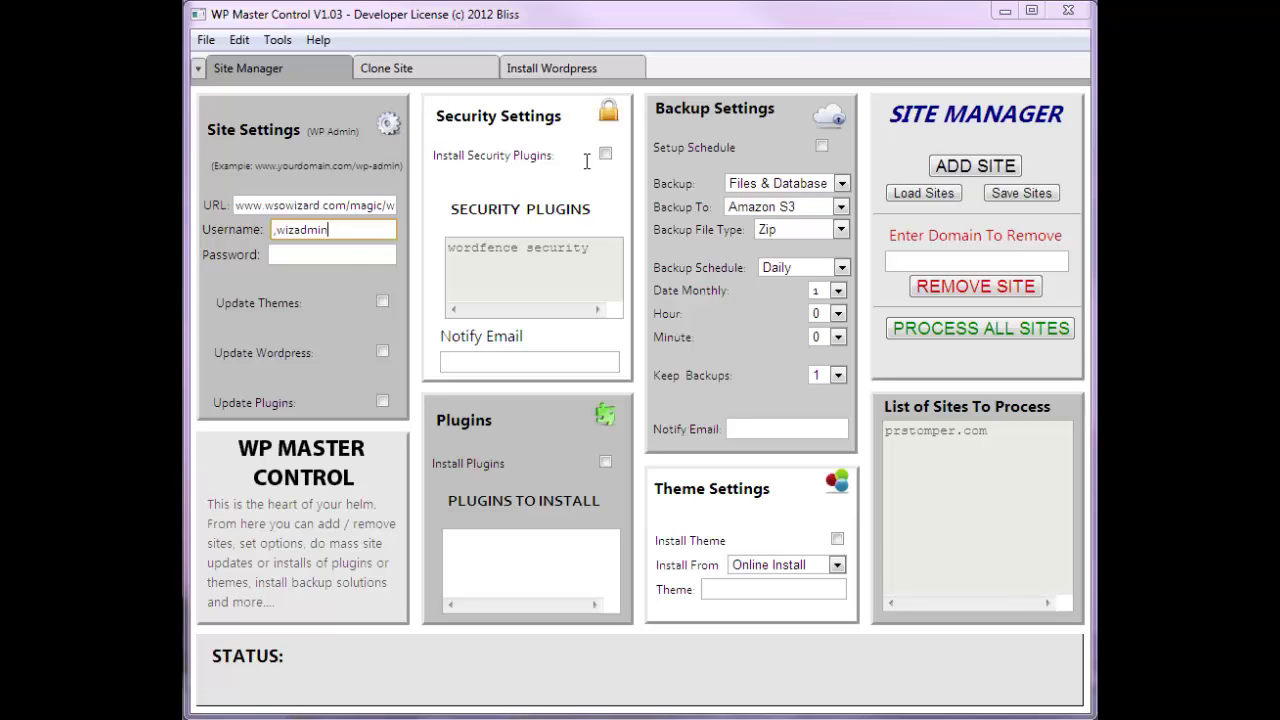
click(337, 255)
key(ctrl+v)
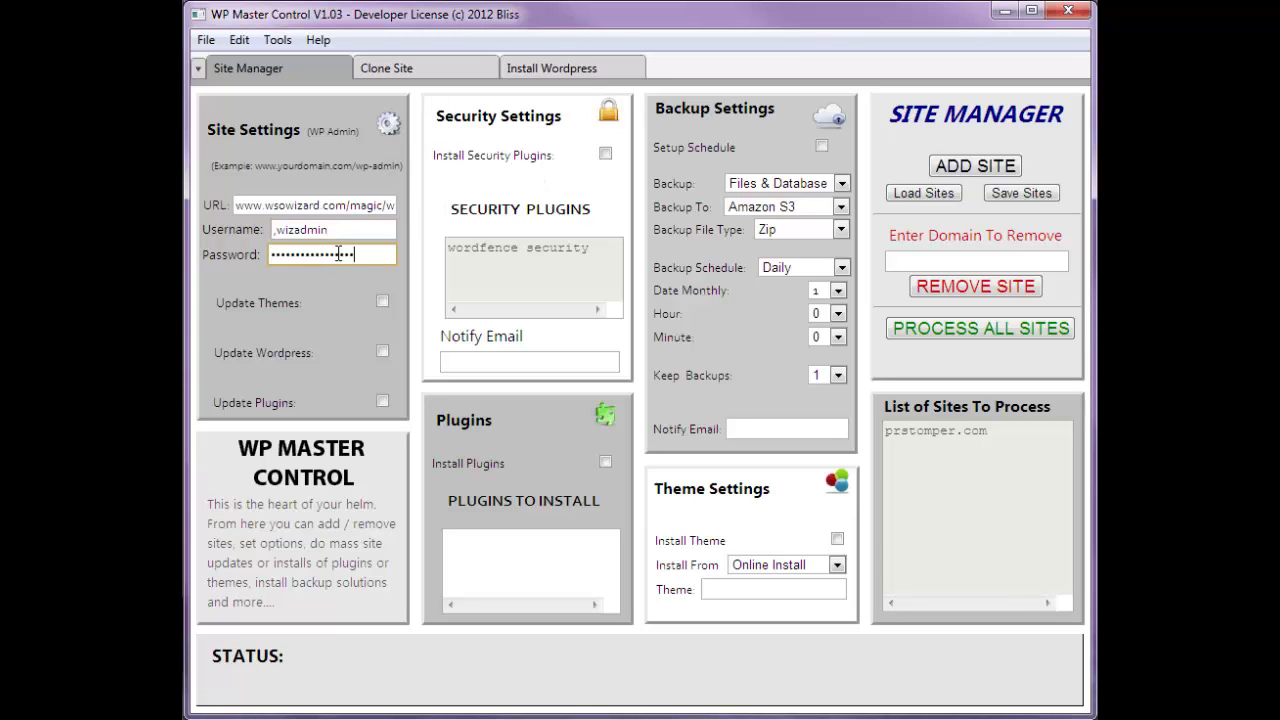
Tick Update Themes, Update Wordpress, Update Plugins and Install Security Plugins.
click(383, 303)
click(381, 354)
click(383, 402)
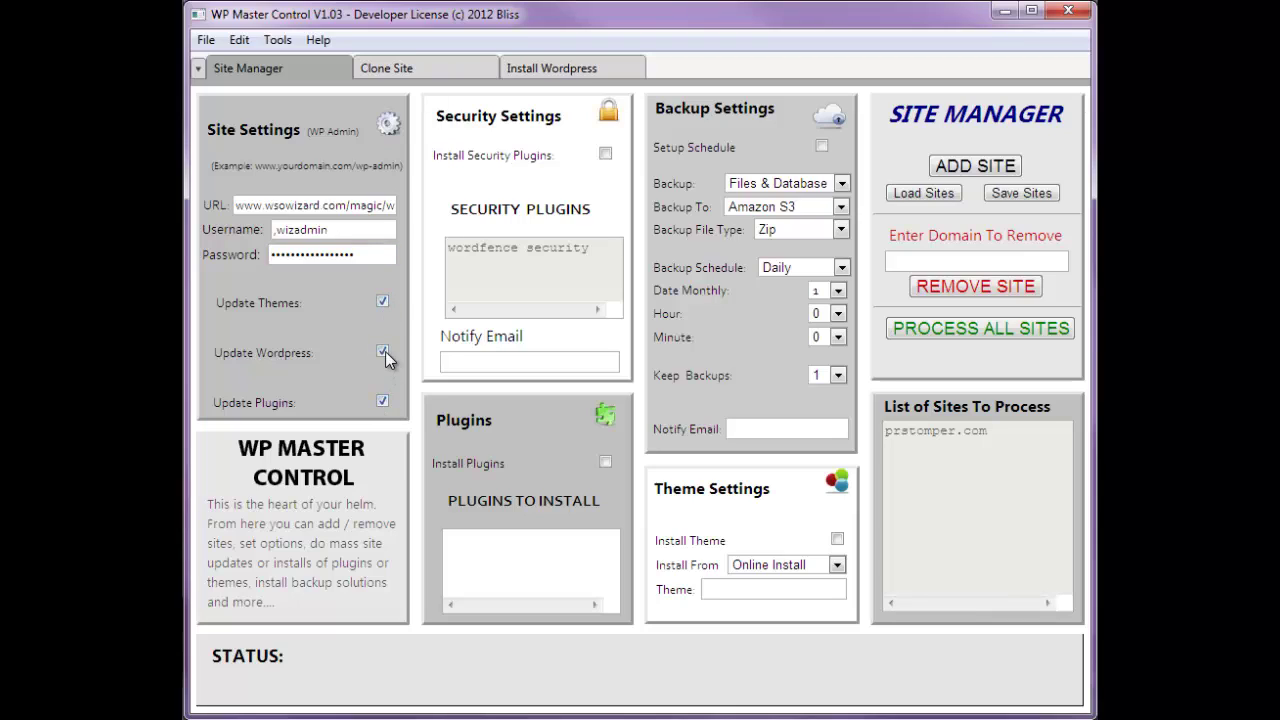
click(606, 156)
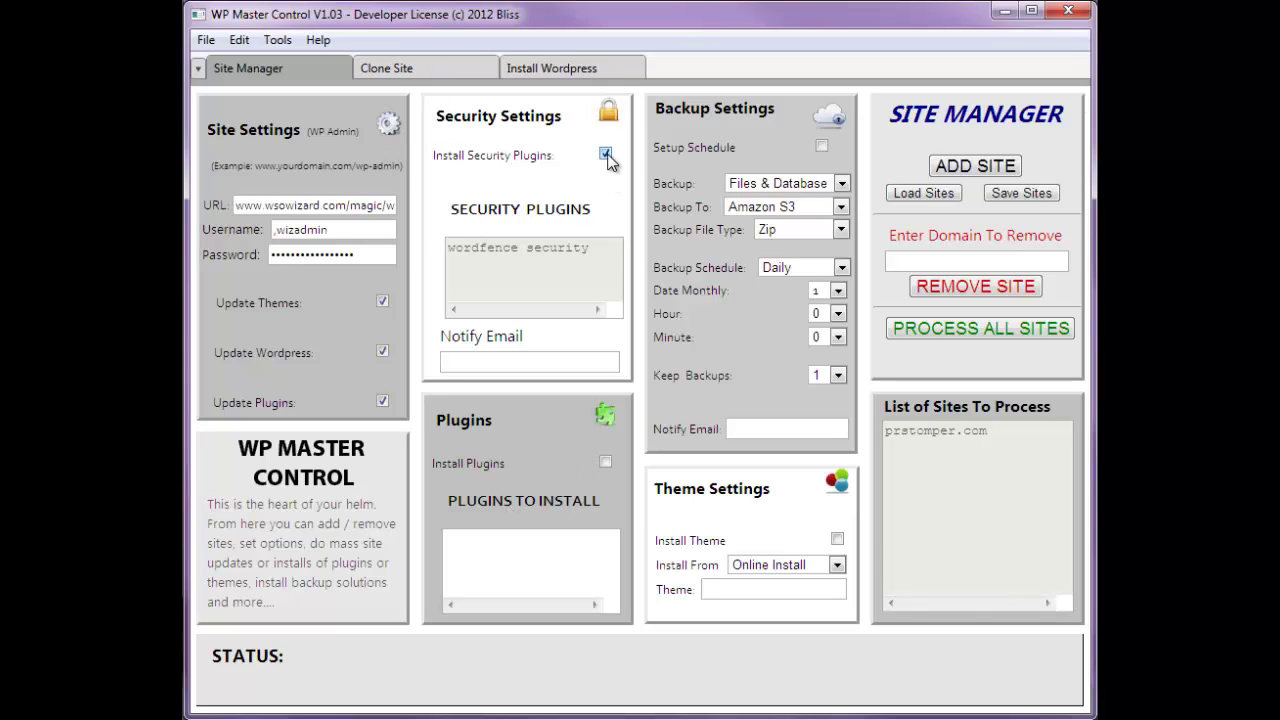
click(551, 364)
click(993, 170)
click(967, 172)
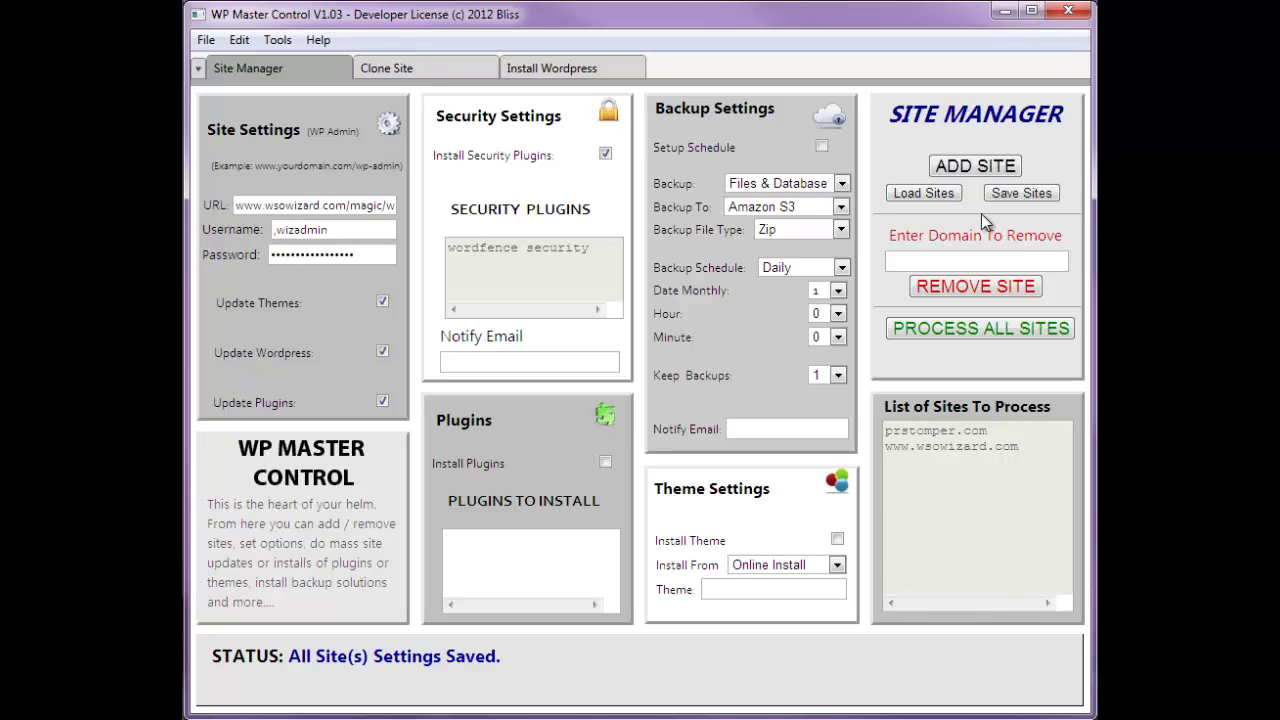
click(913, 195)
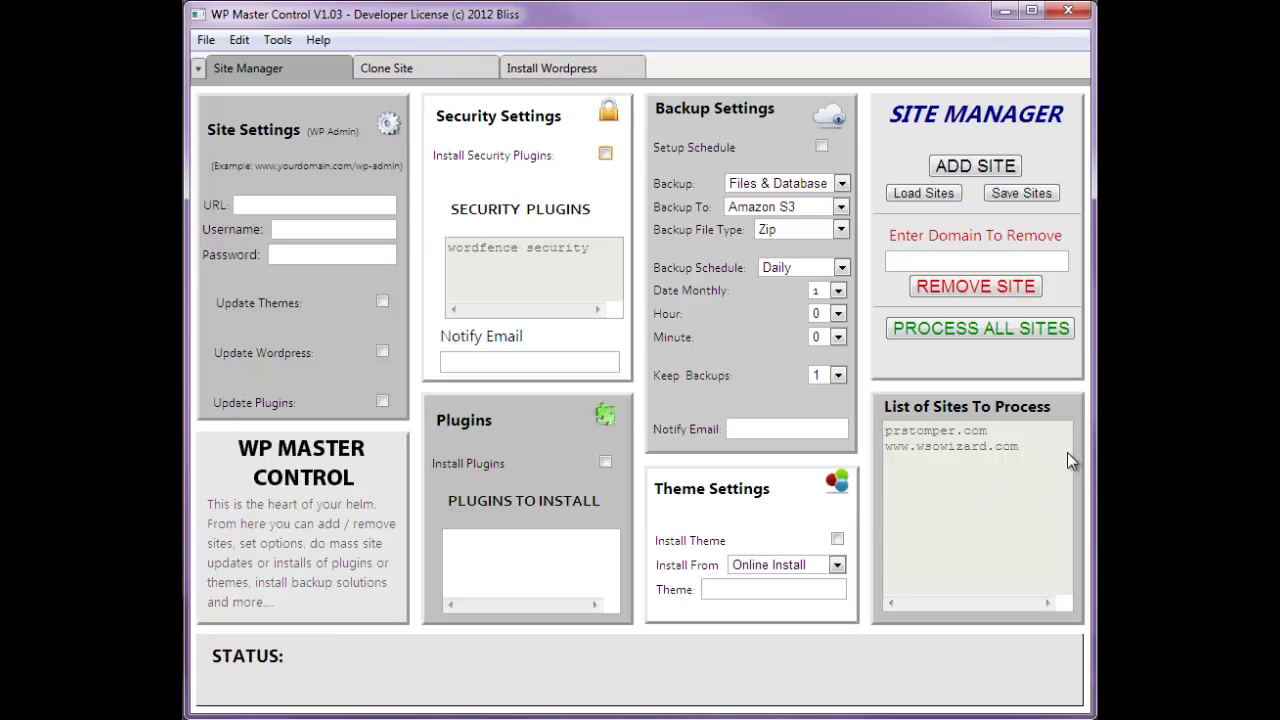
click(968, 337)
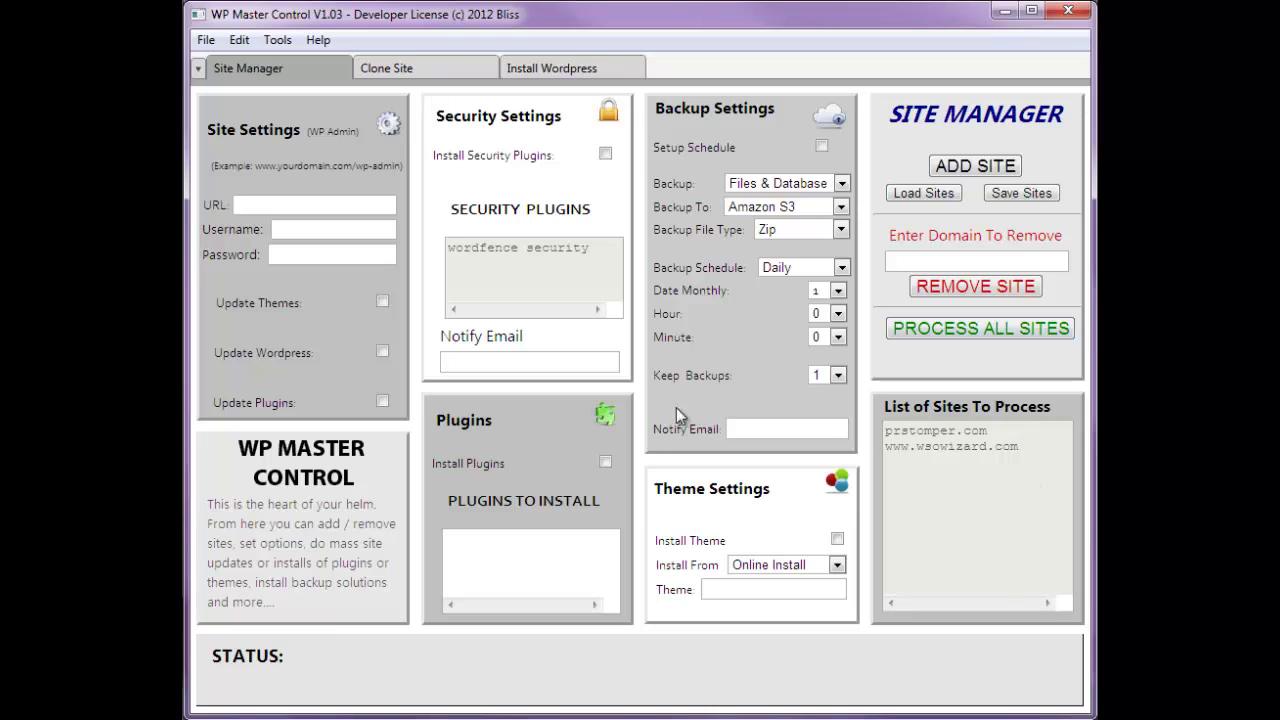